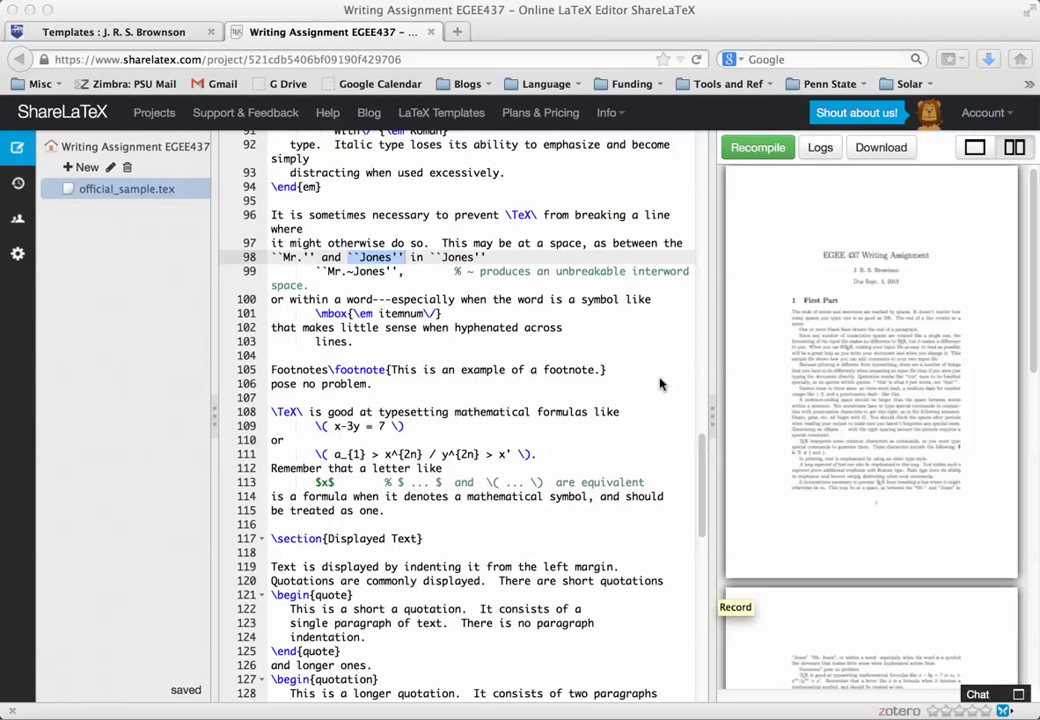
# Highlight the existing title, author and date arguments in official_sample.tex.
pyautogui.moveTo(701, 476); pyautogui.dragTo(695, 130)
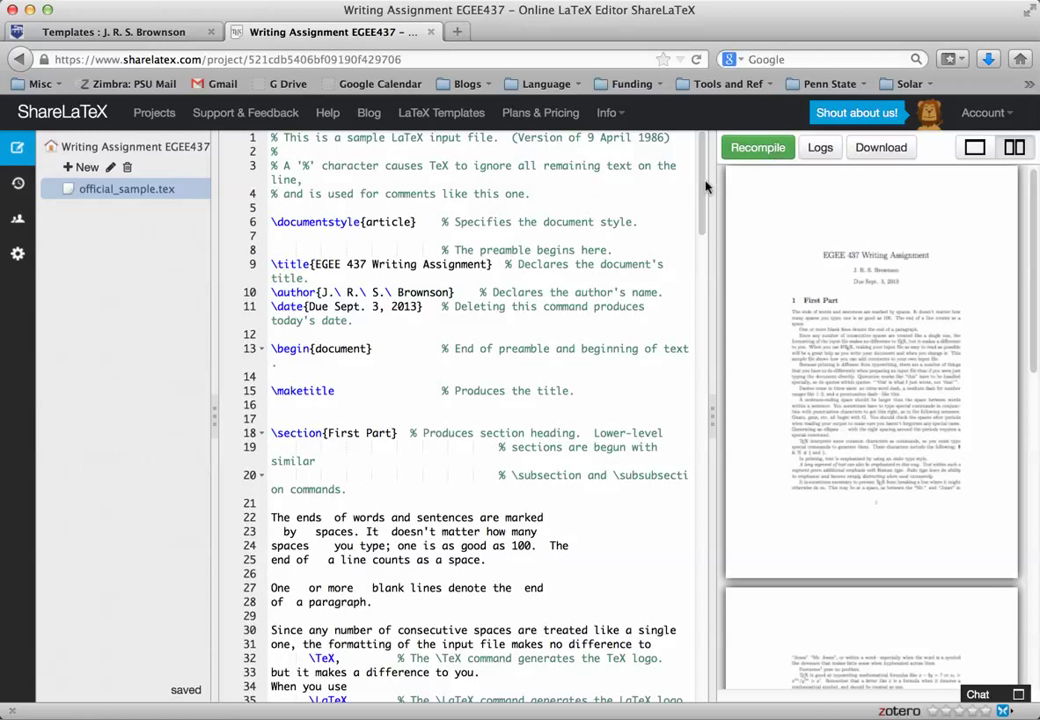
pyautogui.moveTo(313, 264); pyautogui.dragTo(484, 264)
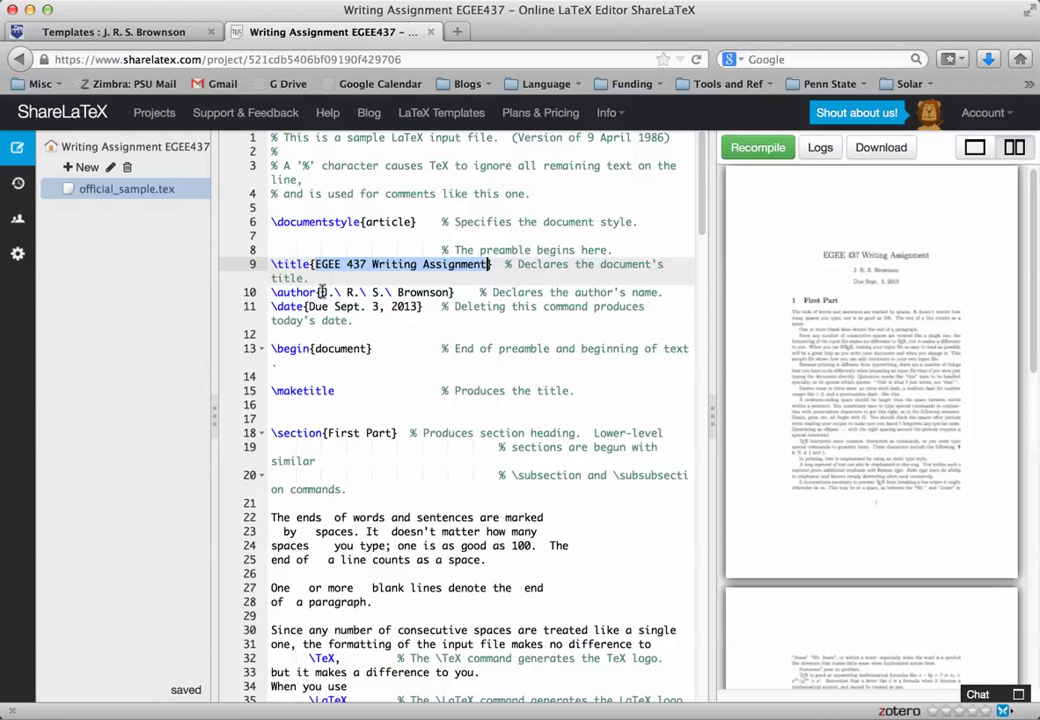
pyautogui.moveTo(322, 292); pyautogui.dragTo(450, 292)
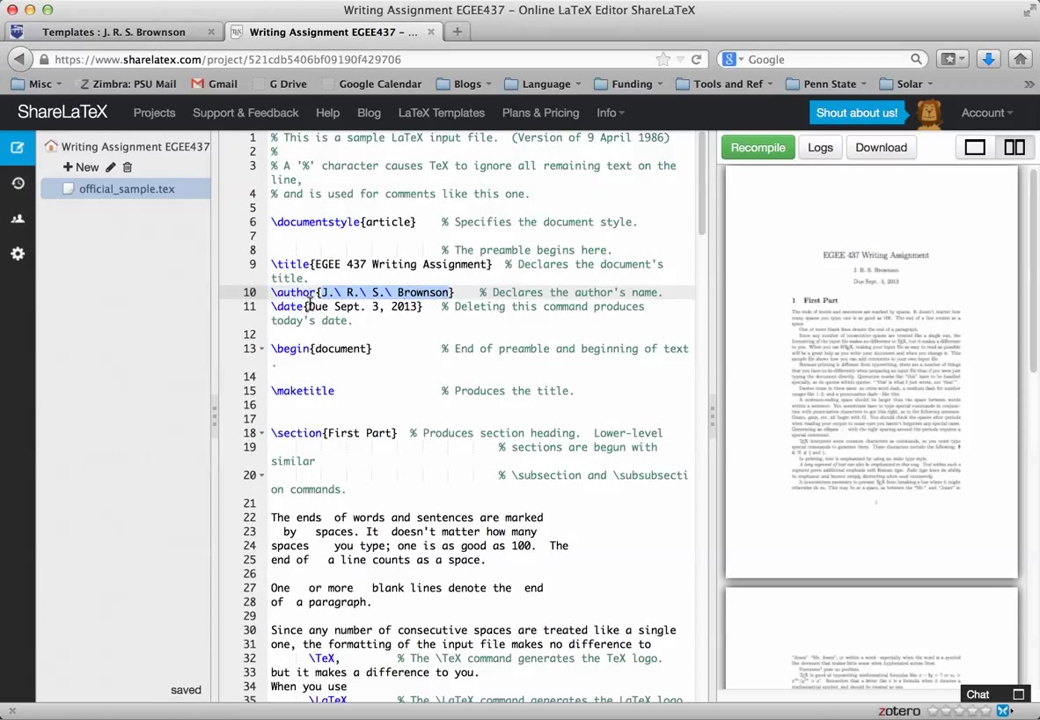
pyautogui.moveTo(307, 306); pyautogui.dragTo(421, 306)
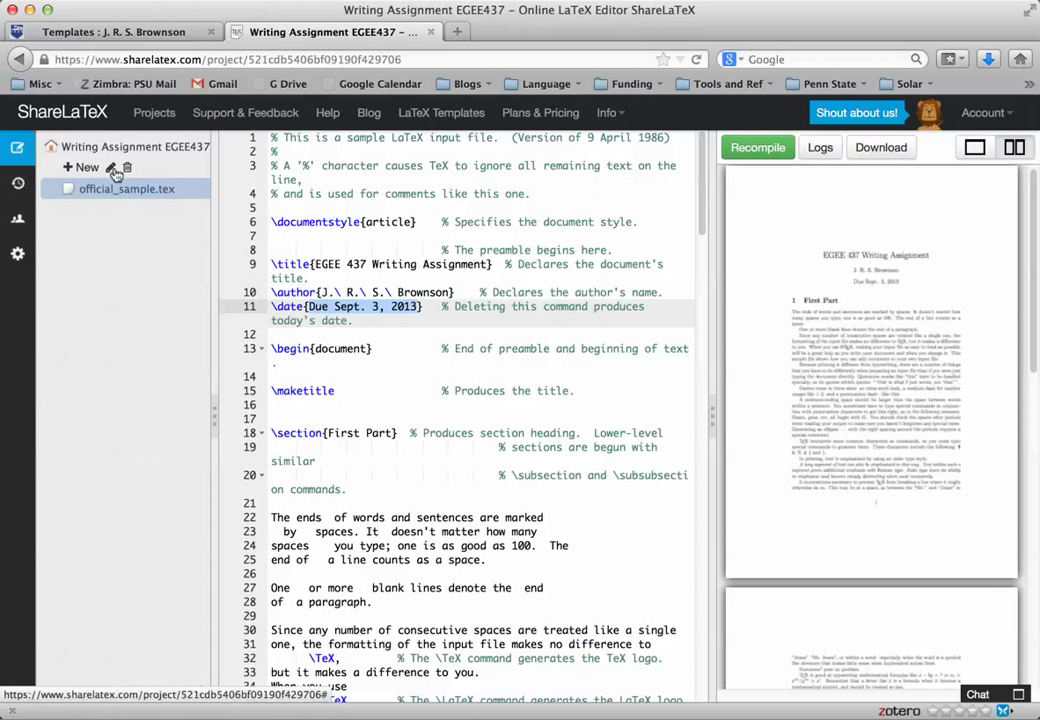
# Delete official_sample.tex and upload a fresh copy from the Downloads folder.
pyautogui.click(129, 172)
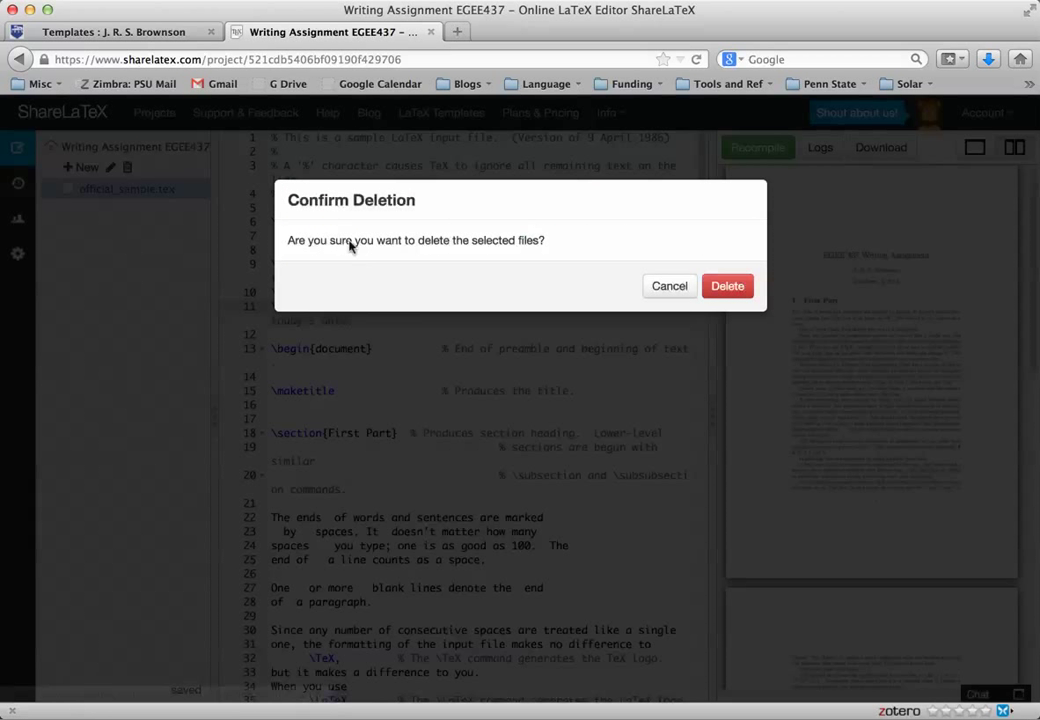
pyautogui.click(742, 287)
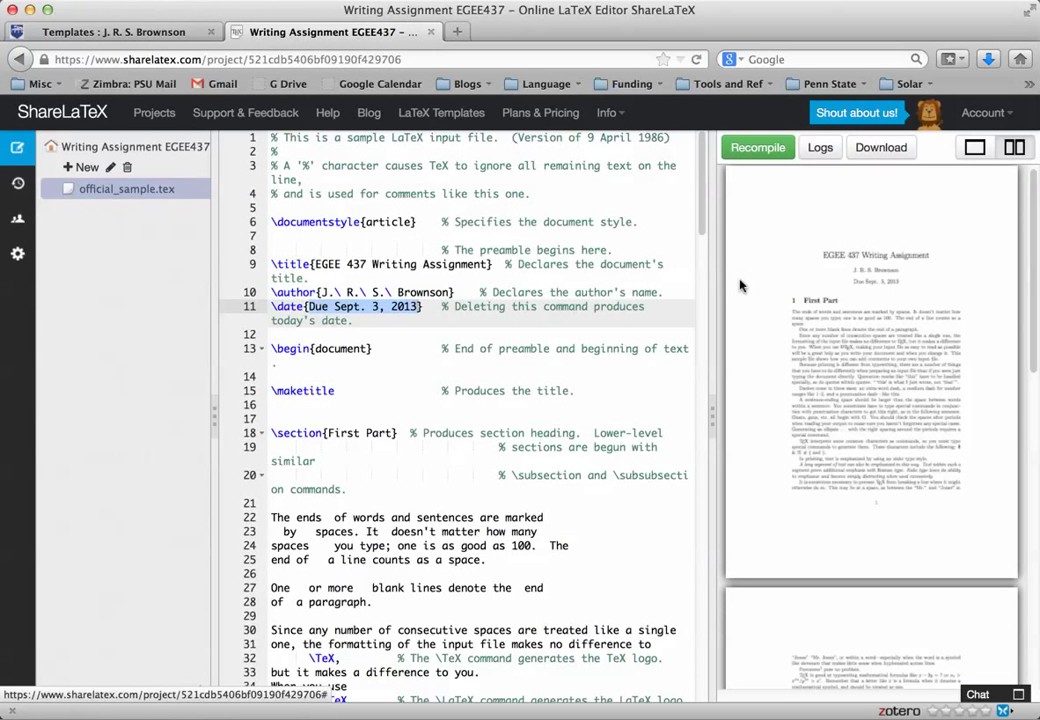
pyautogui.click(87, 168)
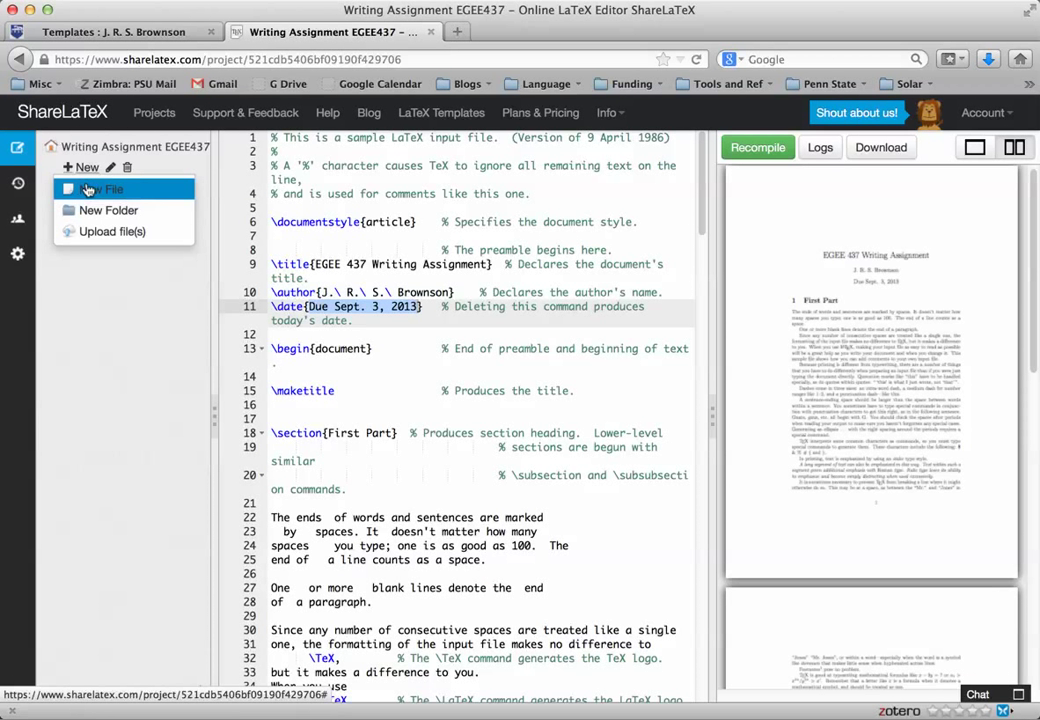
pyautogui.click(89, 233)
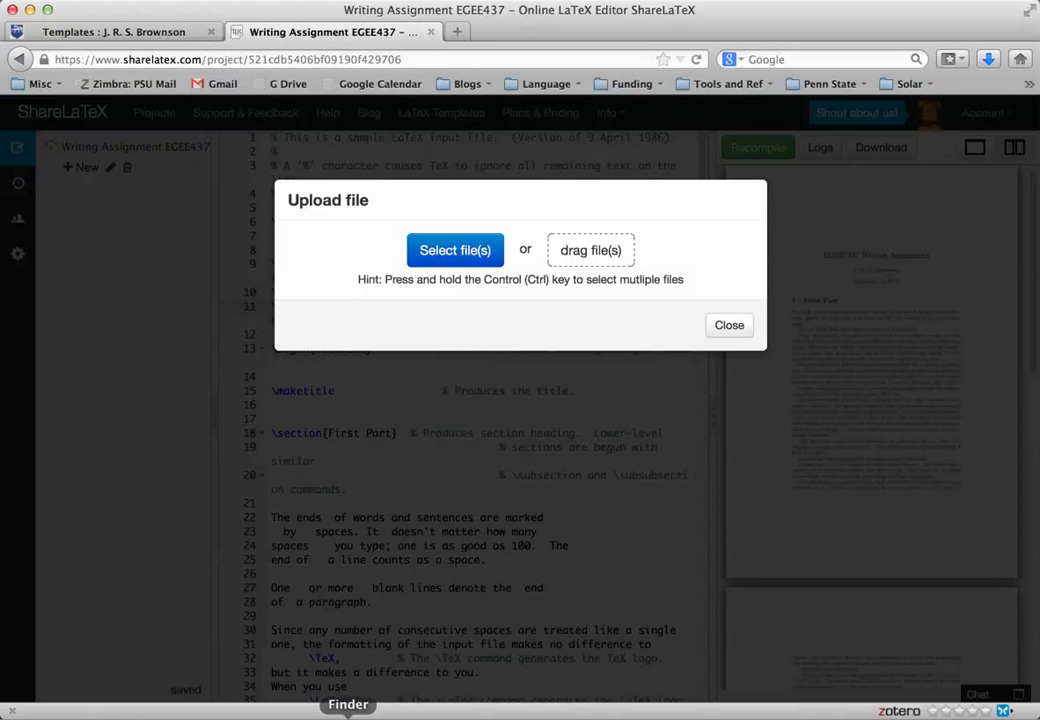
pyautogui.click(344, 712)
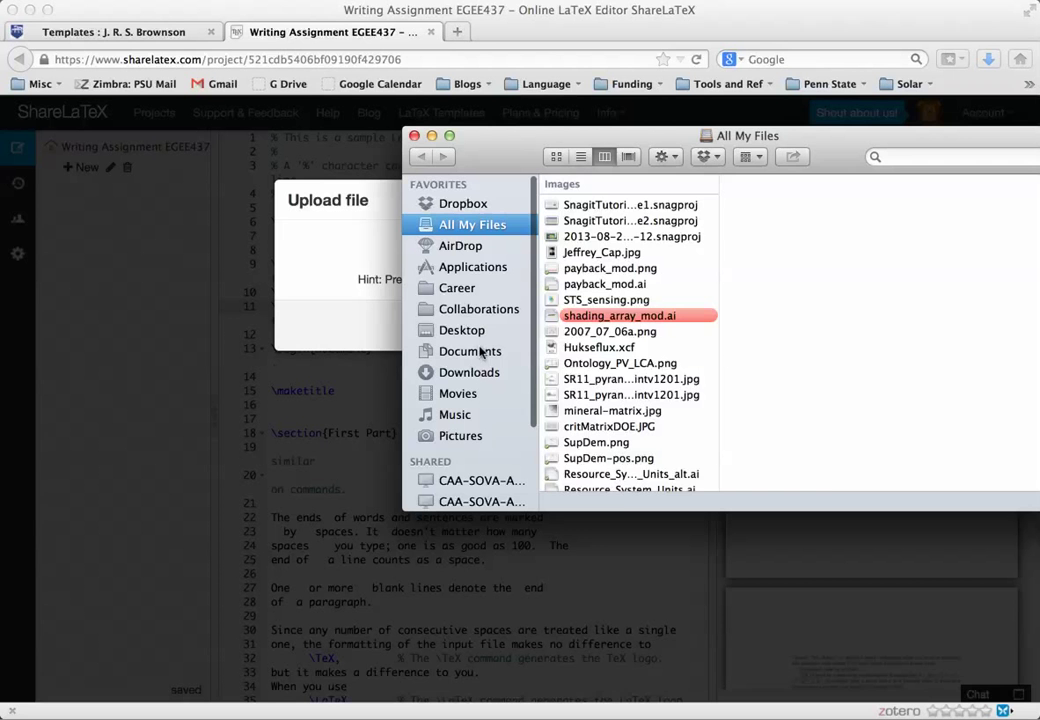
pyautogui.click(469, 372)
pyautogui.moveTo(524, 144); pyautogui.dragTo(505, 457)
pyautogui.moveTo(575, 525); pyautogui.dragTo(580, 272)
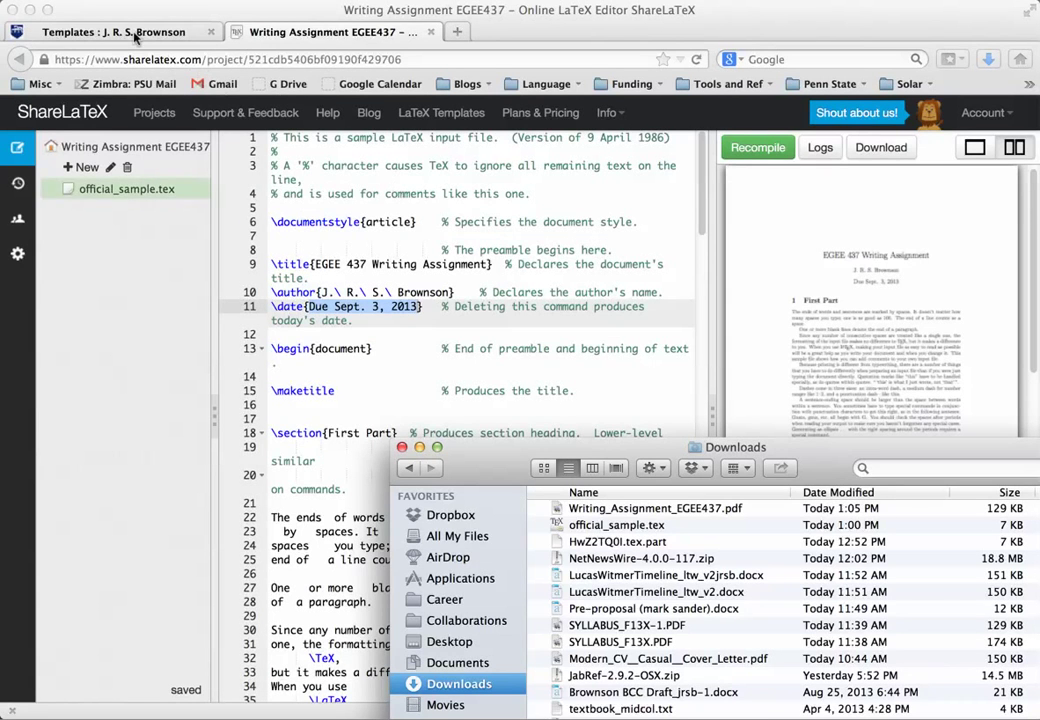
# Check the Official LaTeX Sample Document on the course templates page, then return to the project.
pyautogui.click(135, 37)
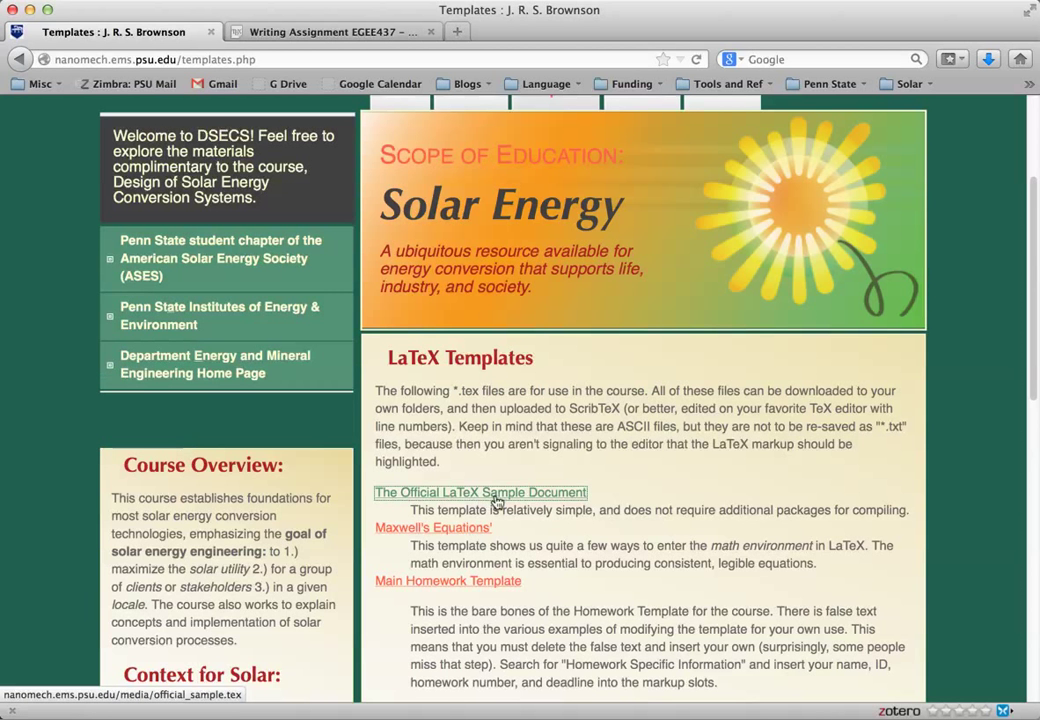
pyautogui.click(497, 500)
pyautogui.scroll(2, 522, 289)
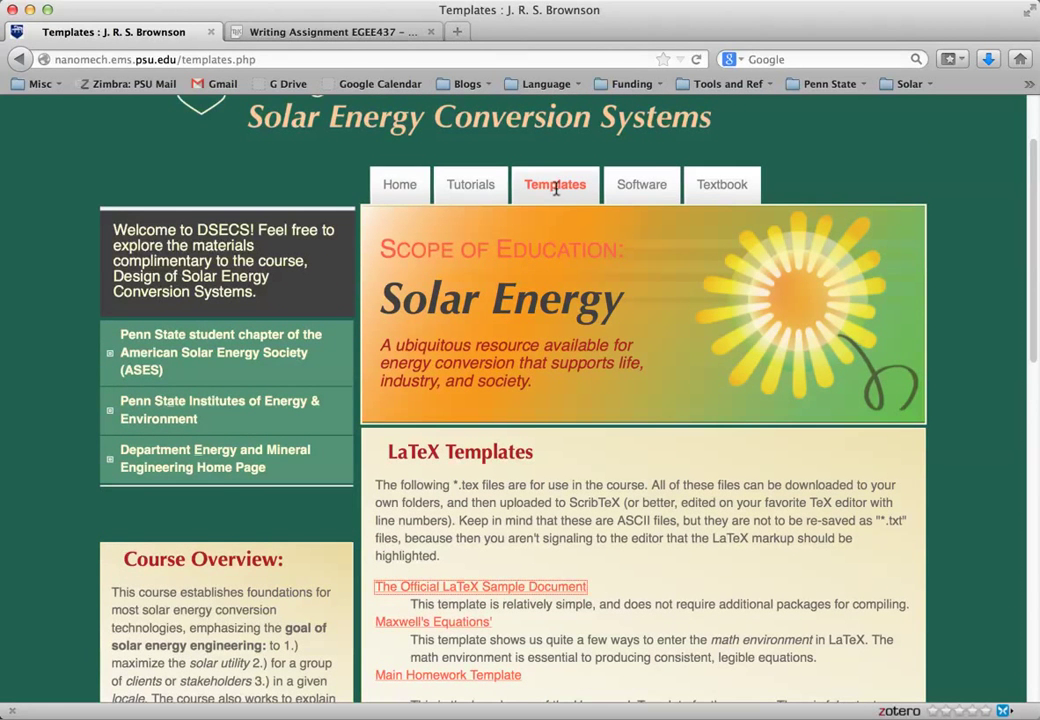
pyautogui.click(297, 32)
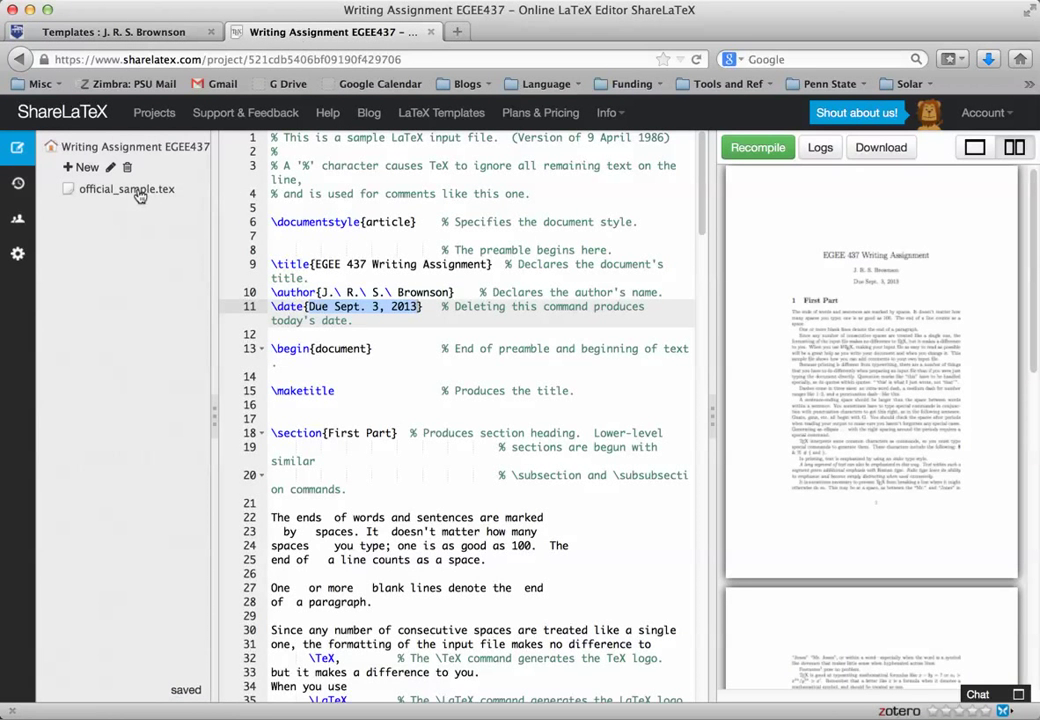
# Set official_sample.tex as the Root Document in Settings and reopen its source code.
pyautogui.click(138, 194)
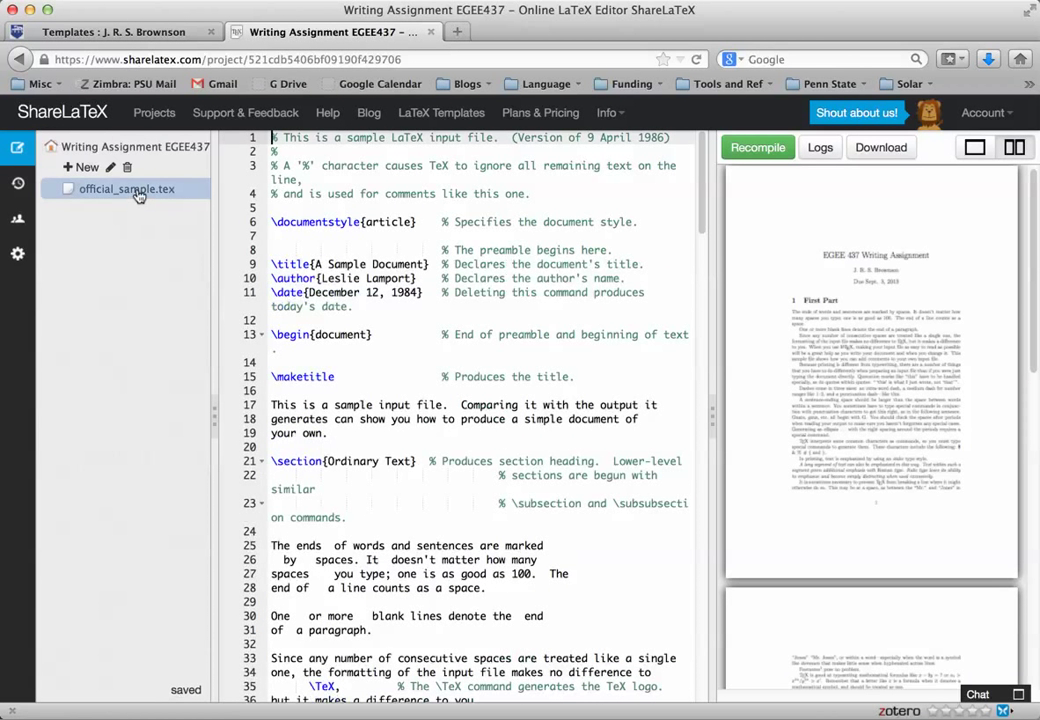
pyautogui.click(17, 255)
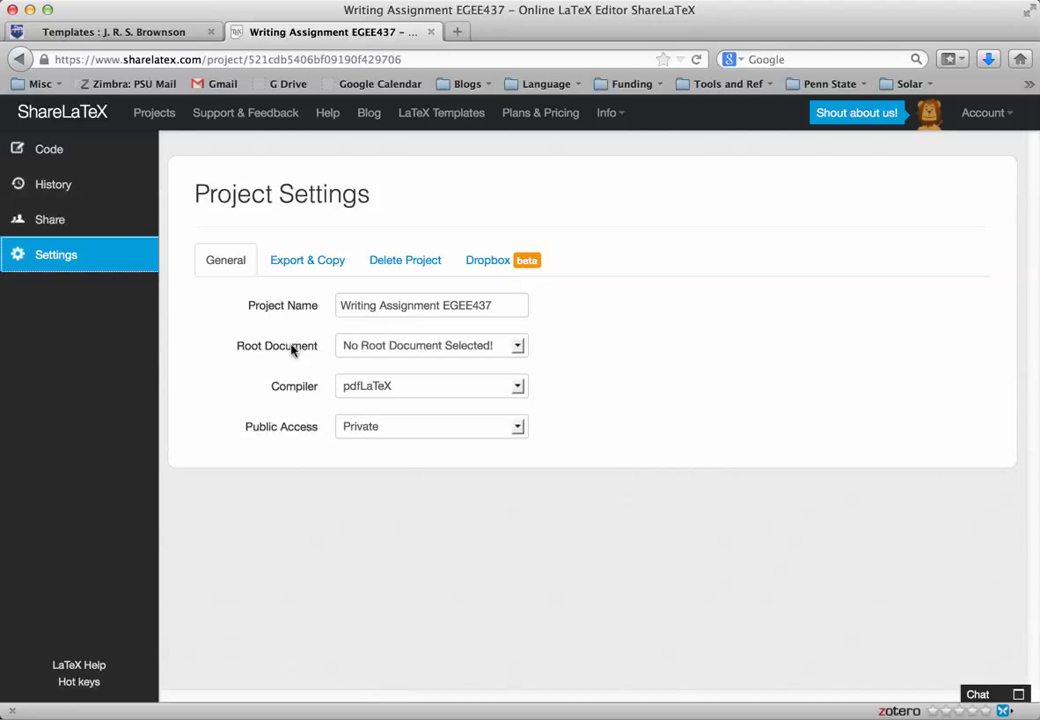
pyautogui.click(518, 346)
pyautogui.click(505, 364)
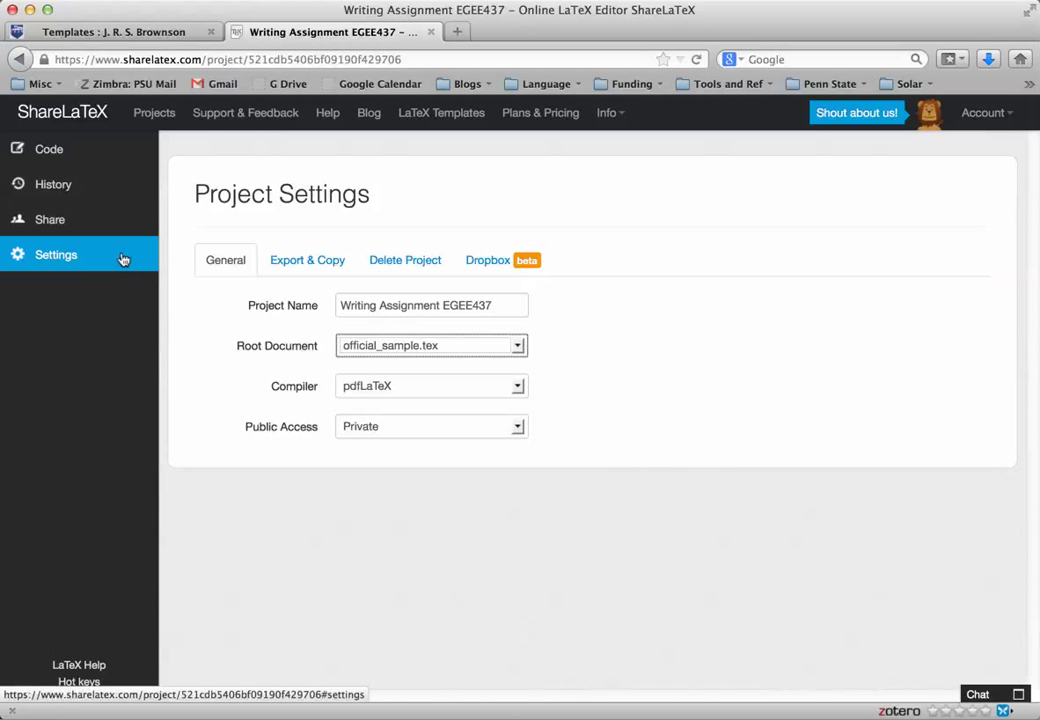
pyautogui.click(70, 150)
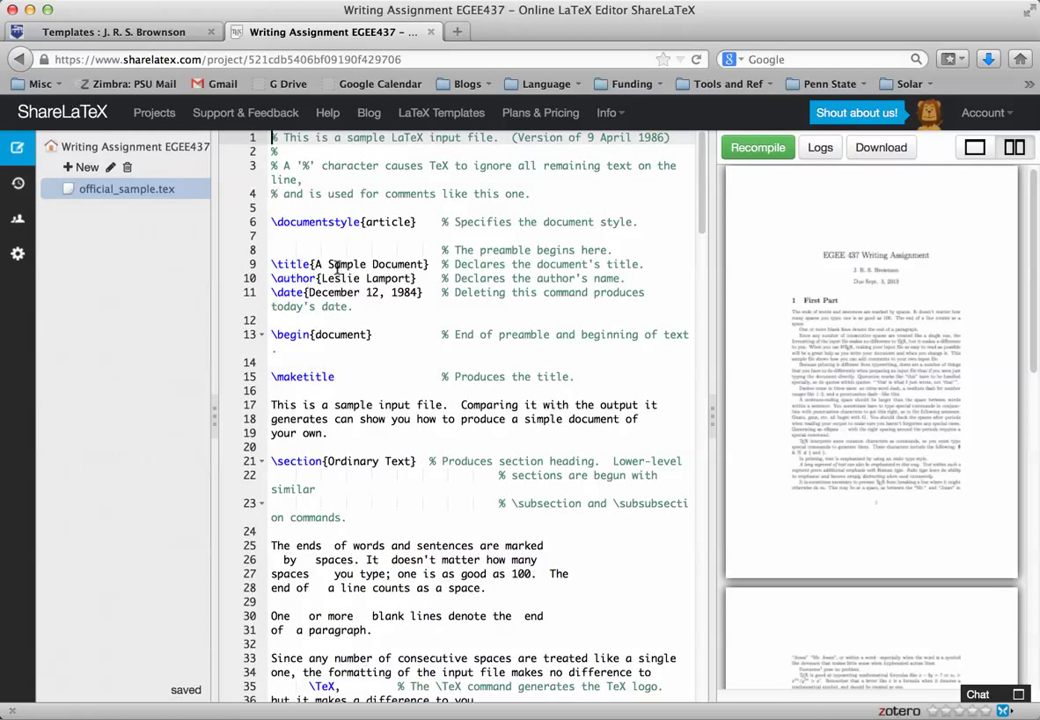
# Retitle the document 'EGEE 437 Writing Assignment' and replace the author with the instructor's name and user ID.
pyautogui.moveTo(315, 264); pyautogui.dragTo(419, 264)
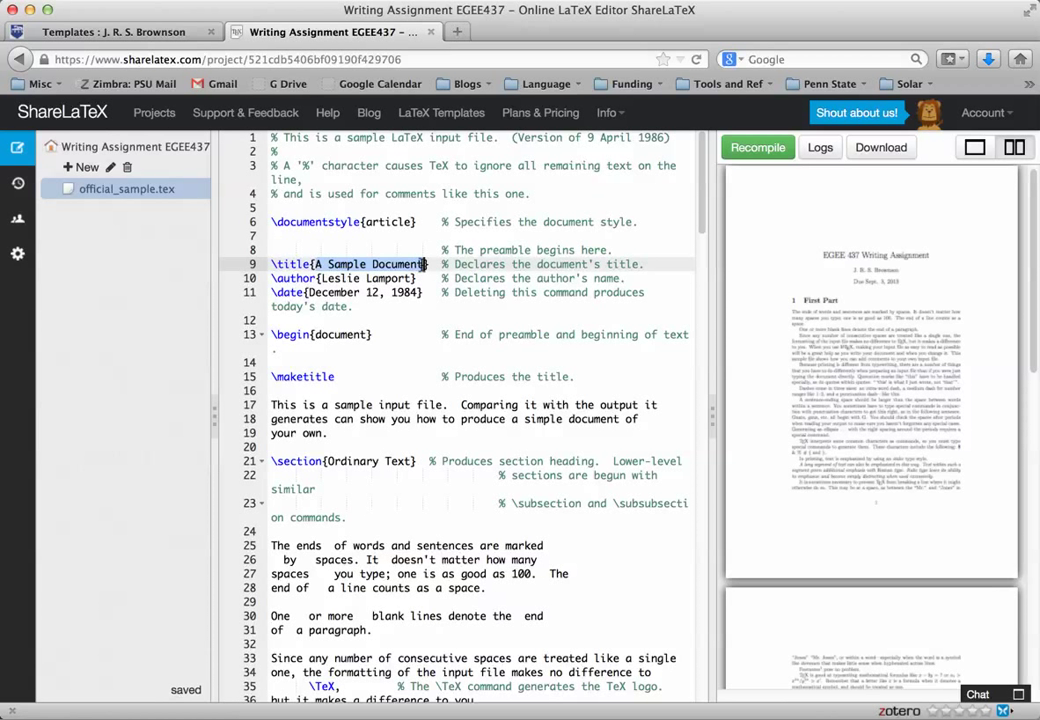
pyautogui.write('EGEE ')
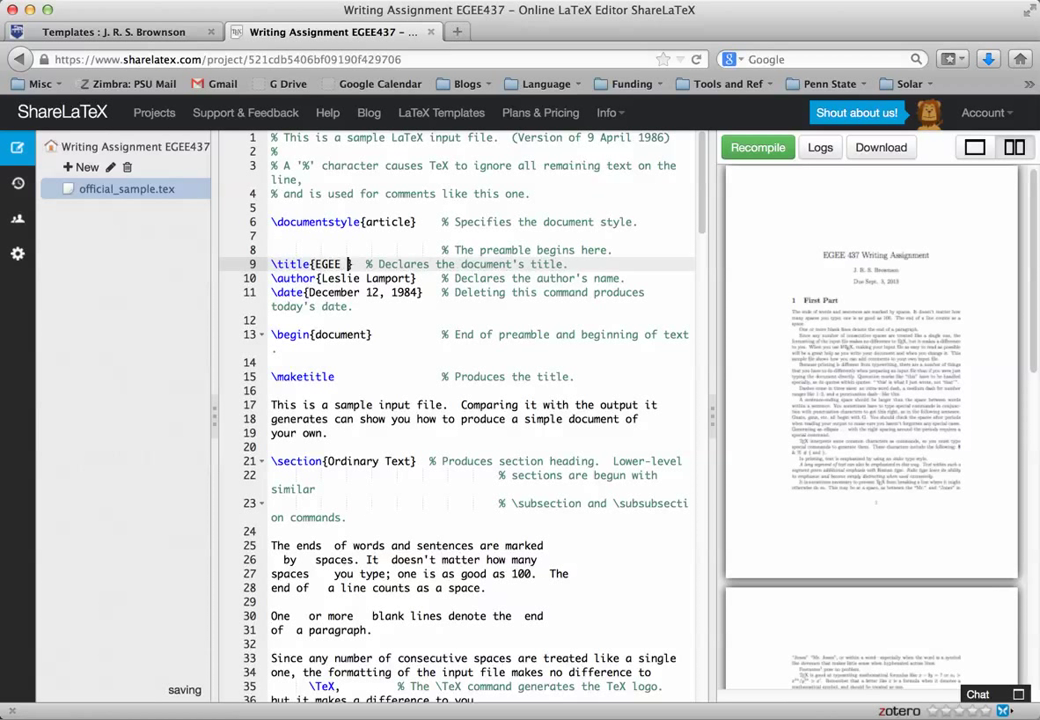
pyautogui.write('437 Wr')
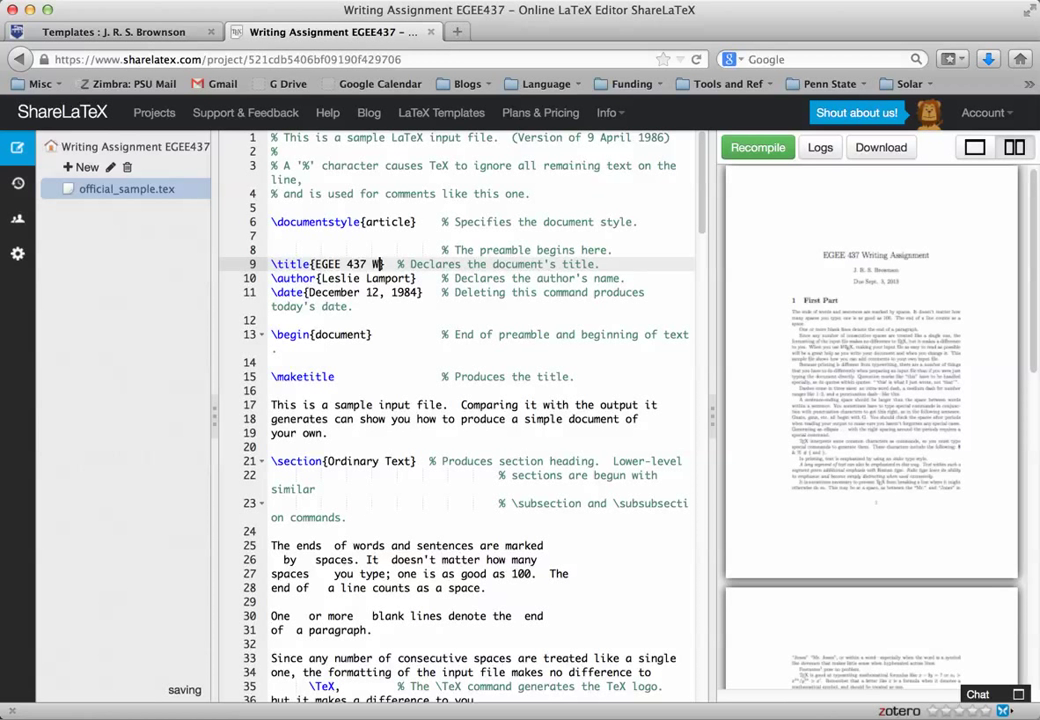
pyautogui.write('iting Assign')
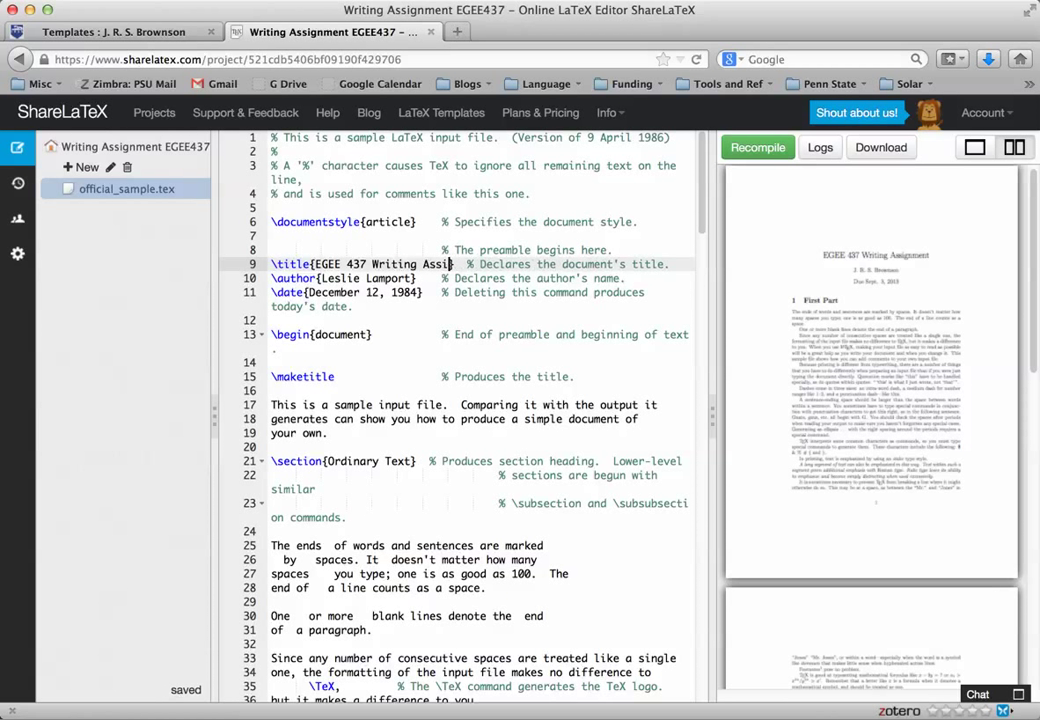
pyautogui.write('ment')
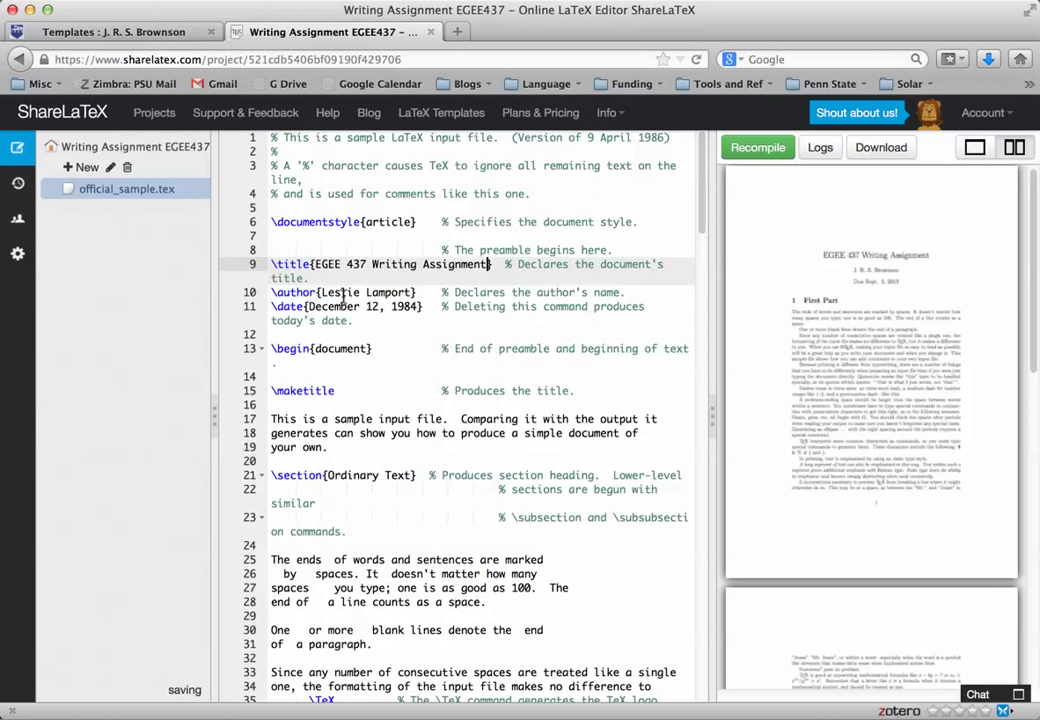
pyautogui.moveTo(321, 292); pyautogui.dragTo(412, 292)
pyautogui.press('BackSpace')
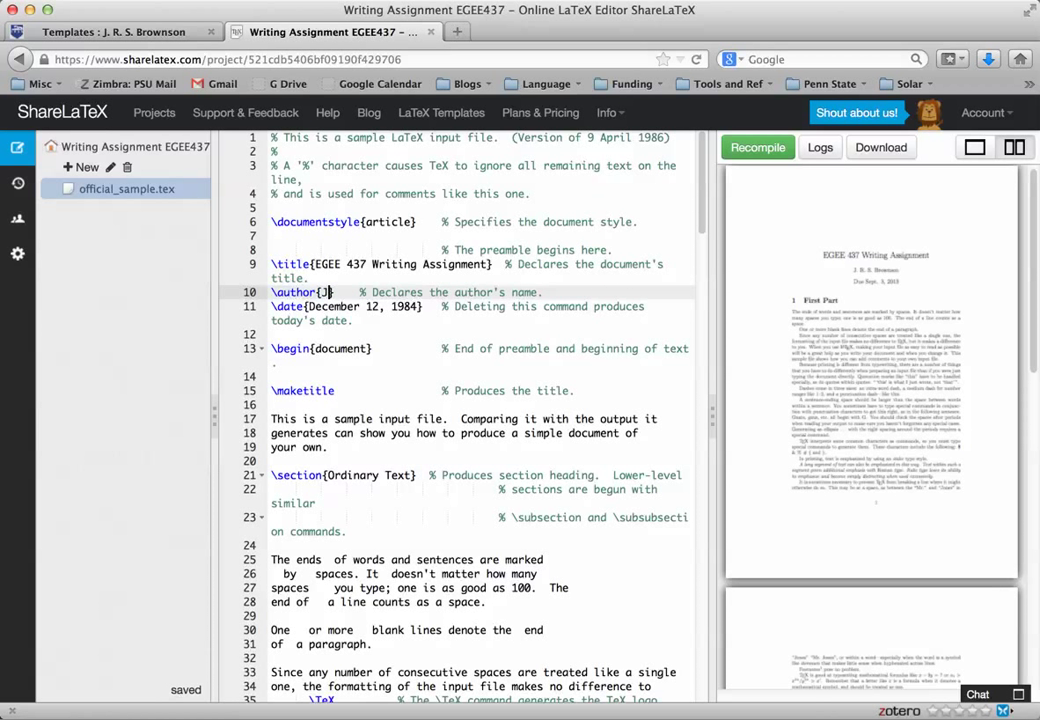
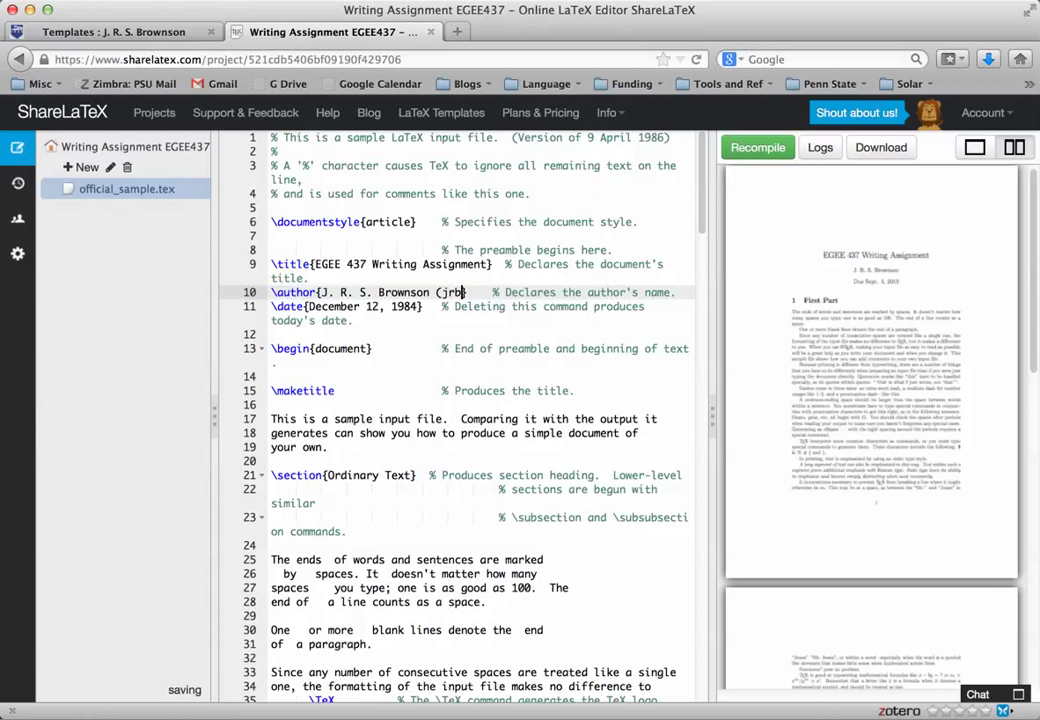
# Replace the date on line 11 with 'Due Sept. 3, 2013'.
pyautogui.click(277, 306)
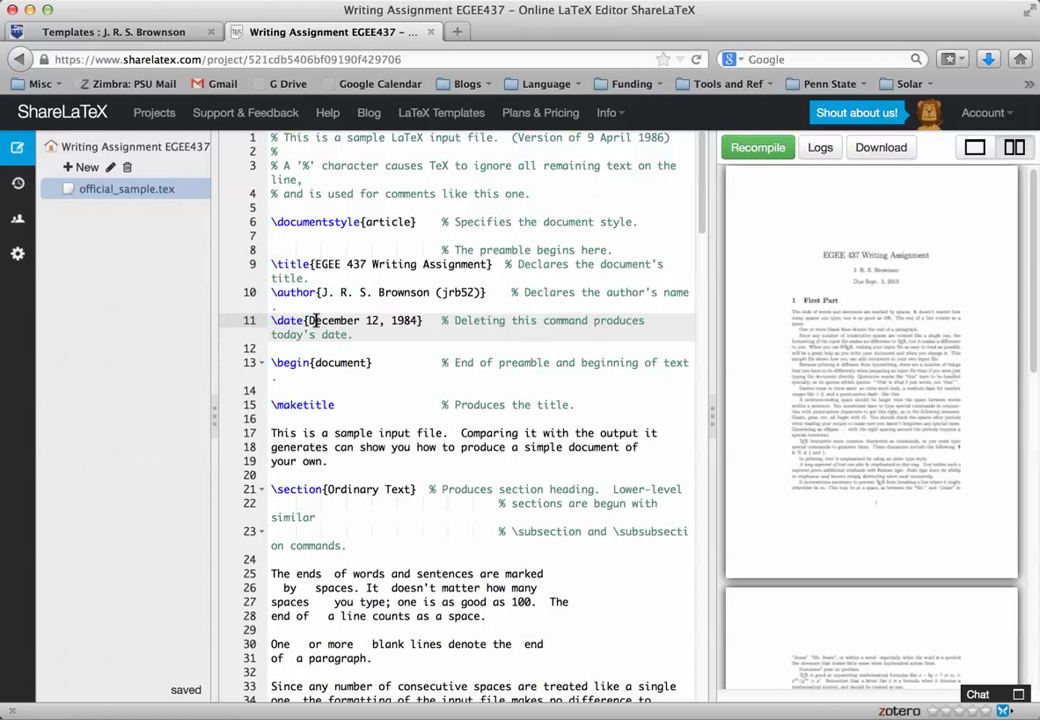
pyautogui.moveTo(308, 320); pyautogui.dragTo(414, 313)
pyautogui.write('Due Se')
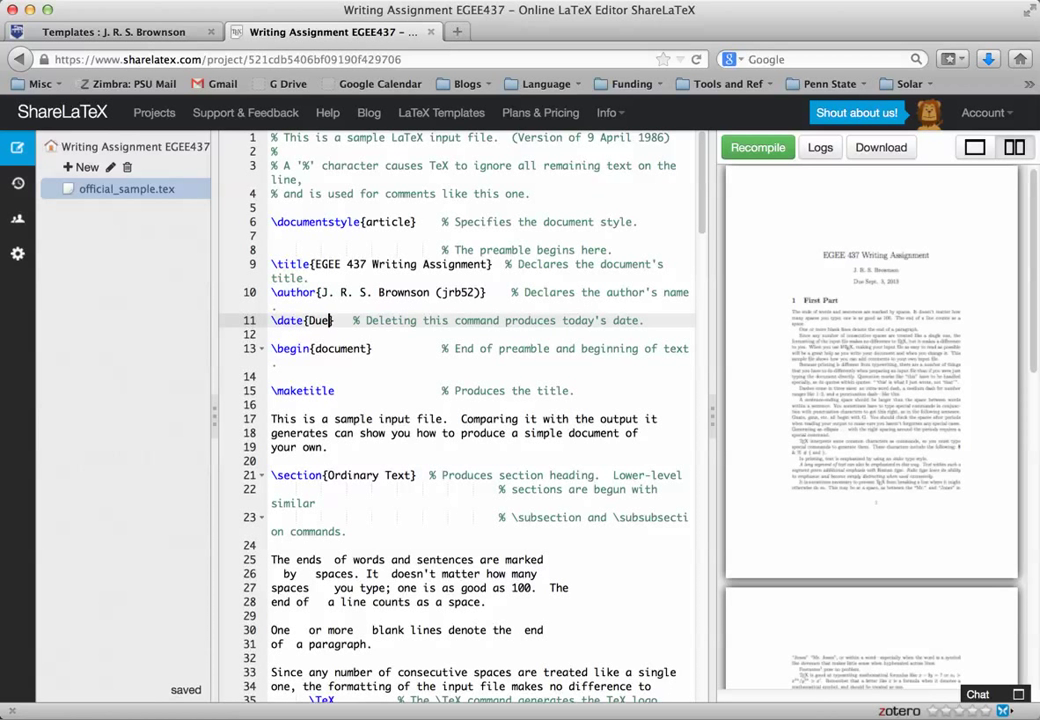
pyautogui.write('pt. 3, 2013')
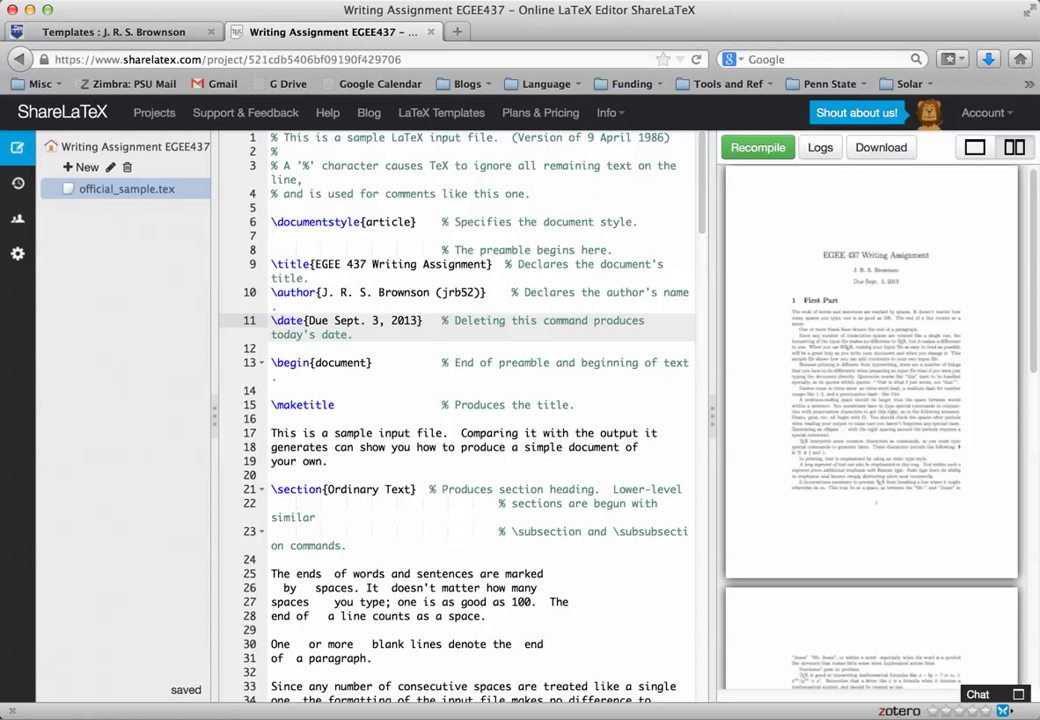
# Delete the opening sample paragraph on lines 17–19.
pyautogui.click(347, 463)
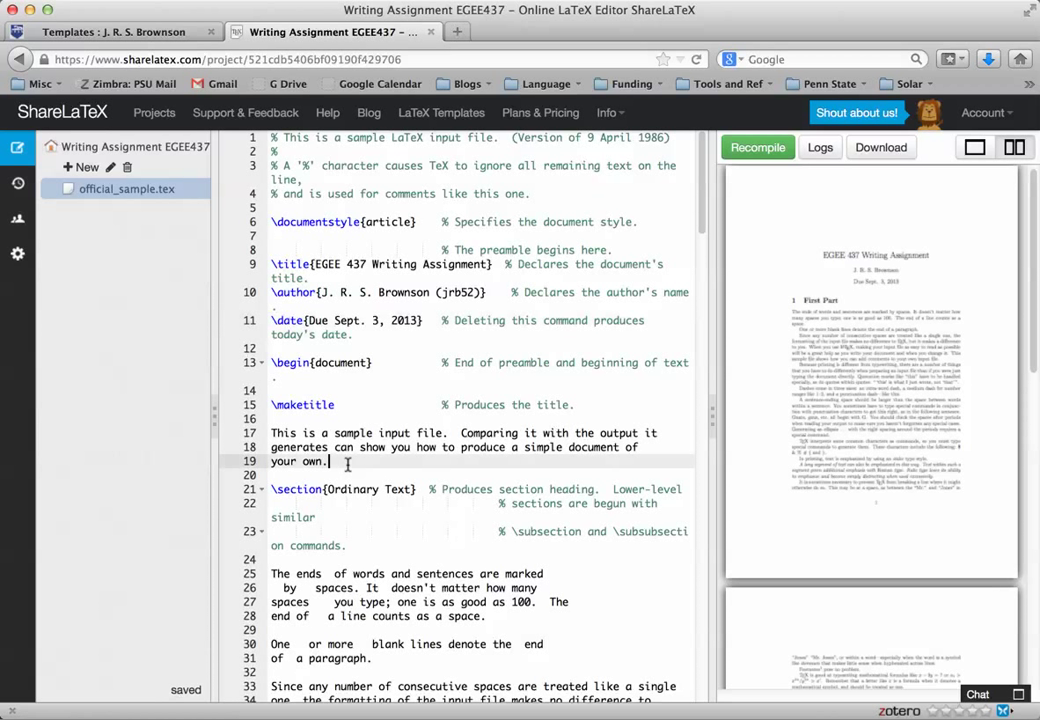
pyautogui.moveTo(347, 463); pyautogui.dragTo(268, 440)
pyautogui.press('BackSpace')
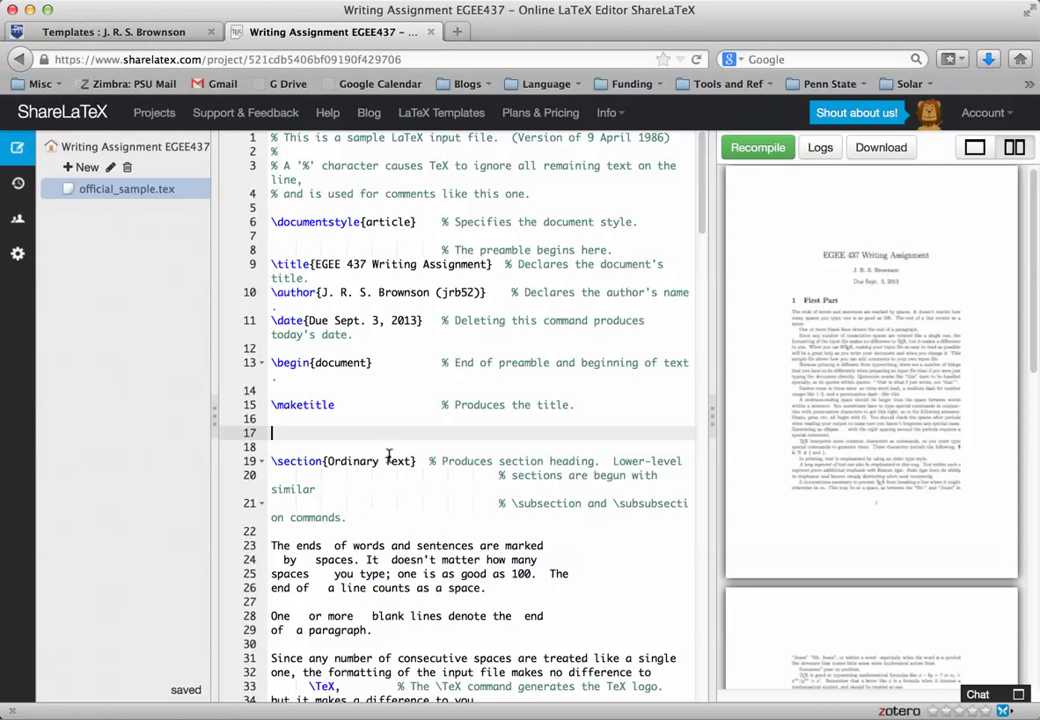
# Rename the 'Ordinary Text' section to 'First Part' and recompile the PDF.
pyautogui.moveTo(327, 461); pyautogui.dragTo(411, 461)
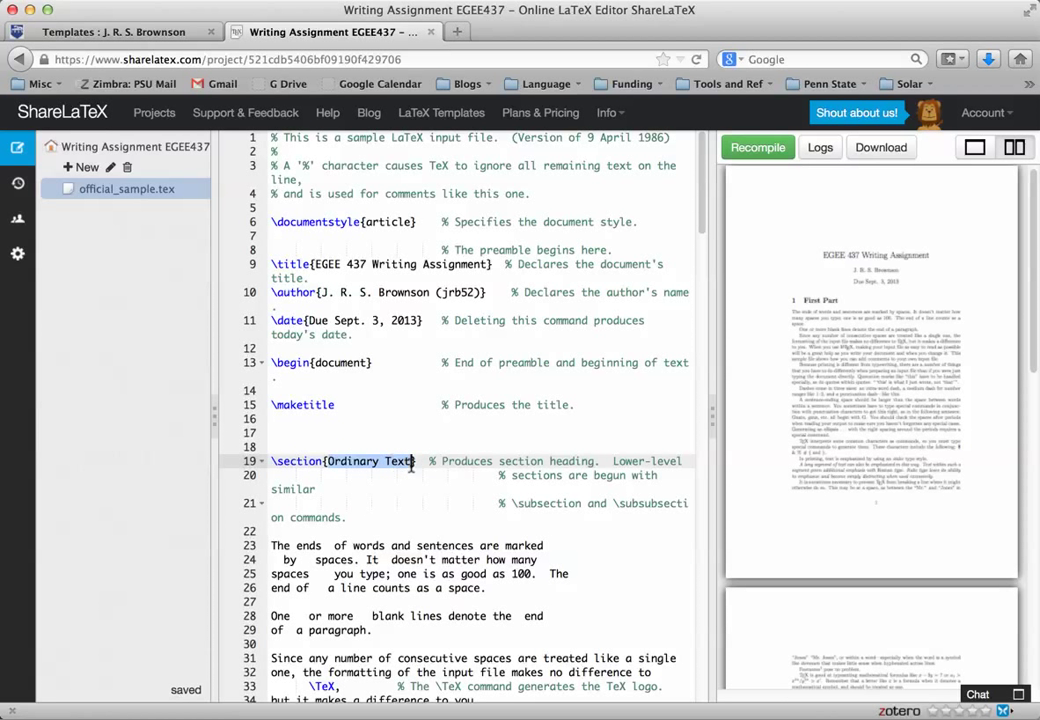
pyautogui.write('First')
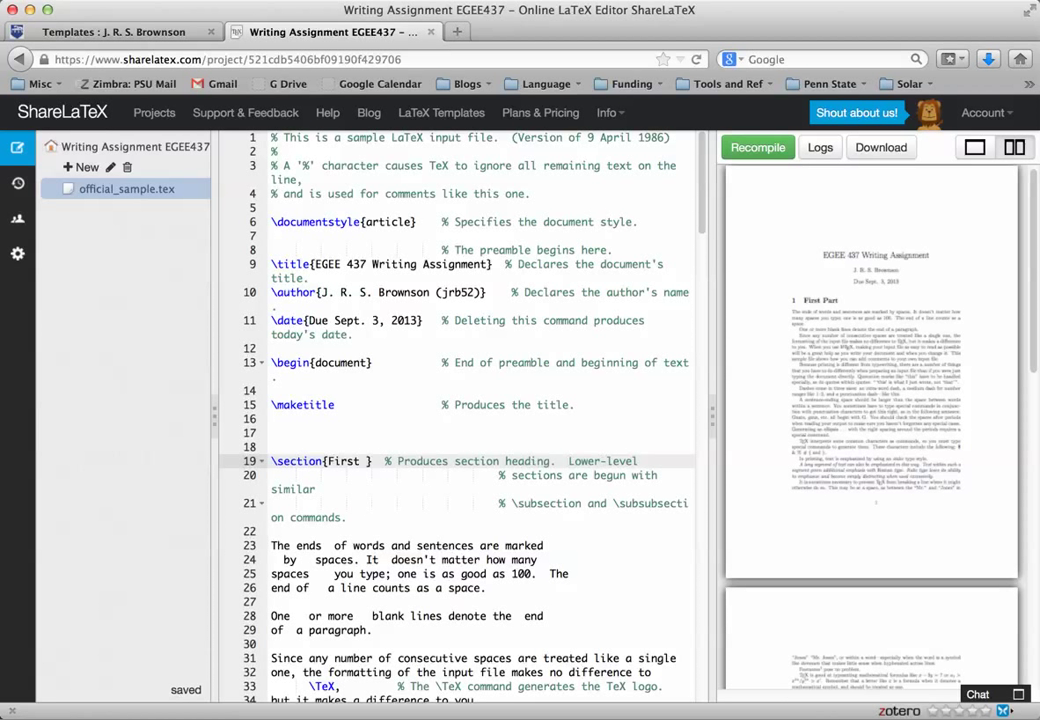
pyautogui.write(' Section')
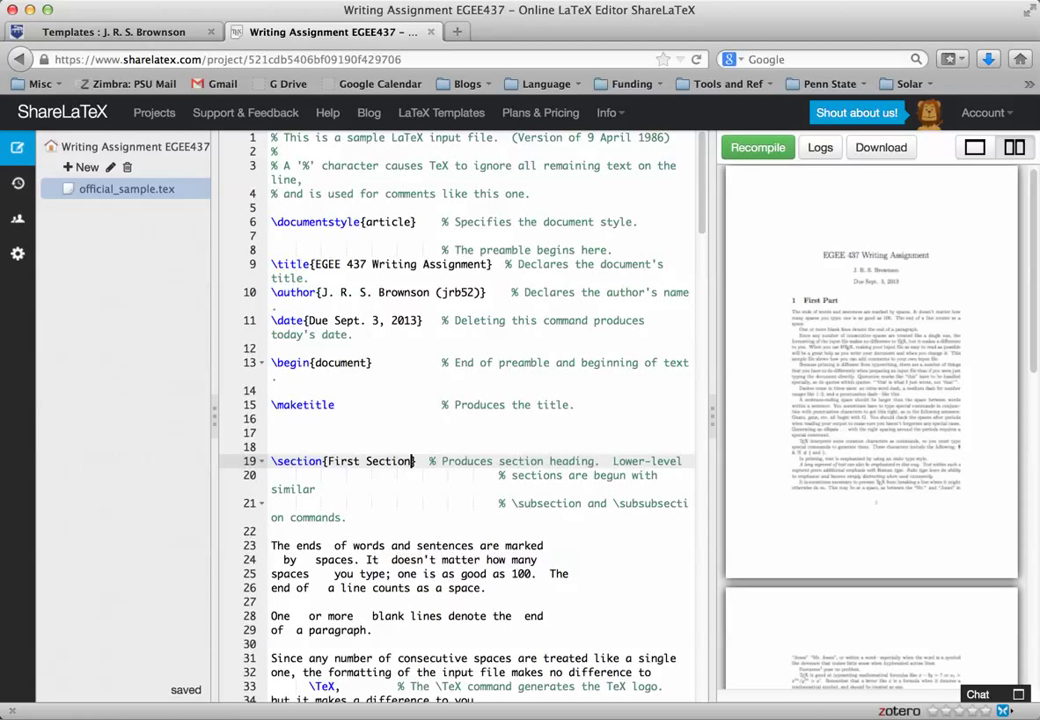
pyautogui.press('BackSpace')
pyautogui.press('BackSpace')
pyautogui.press('BackSpace')
pyautogui.press('BackSpace')
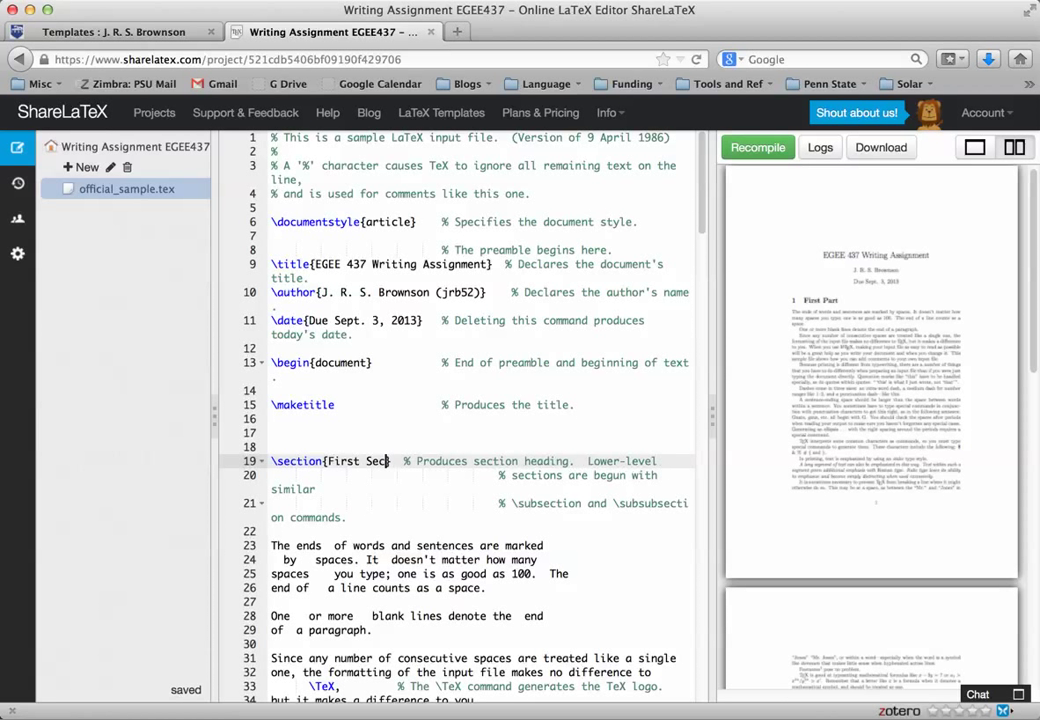
pyautogui.press('BackSpace')
pyautogui.press('BackSpace')
pyautogui.press('BackSpace')
pyautogui.write('Part')
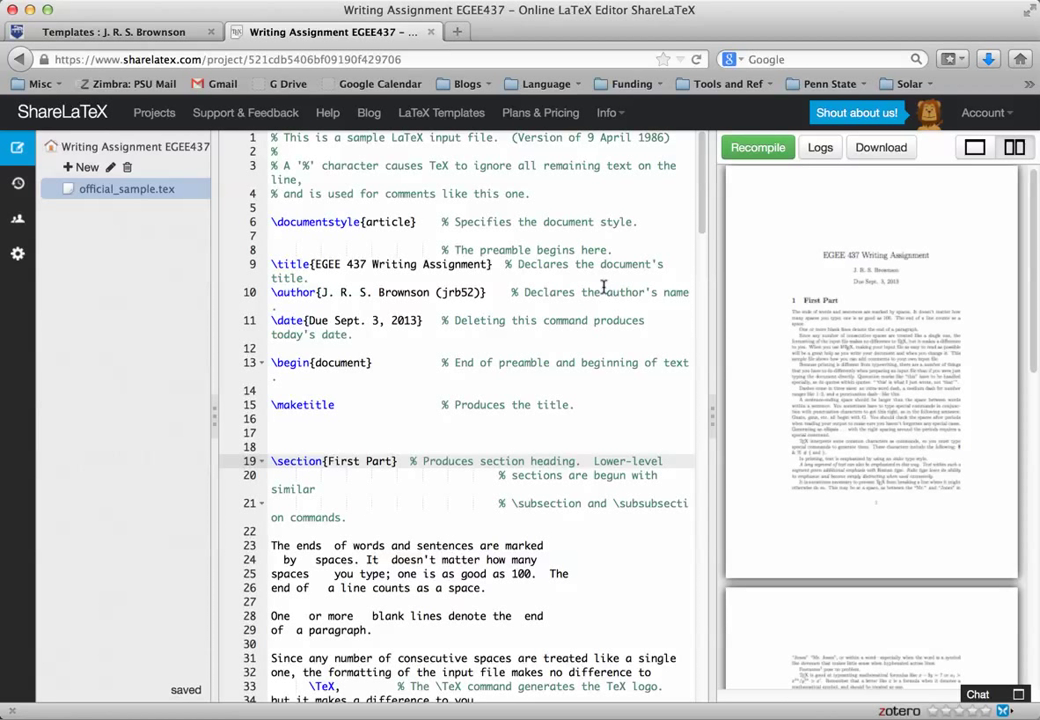
pyautogui.click(758, 148)
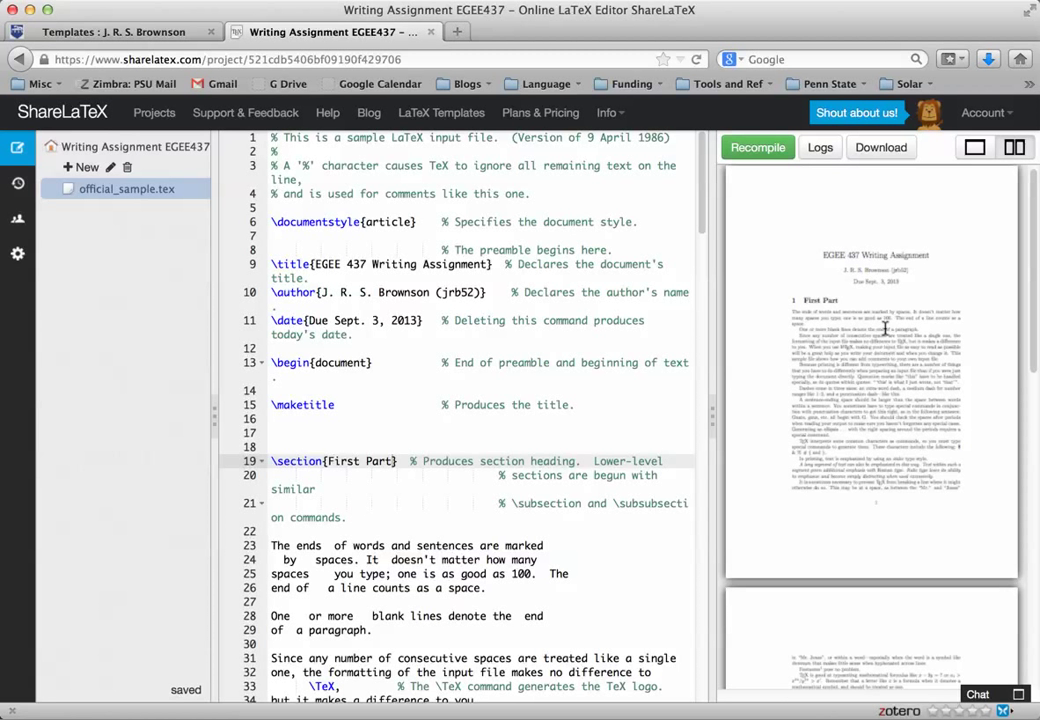
pyautogui.click(975, 147)
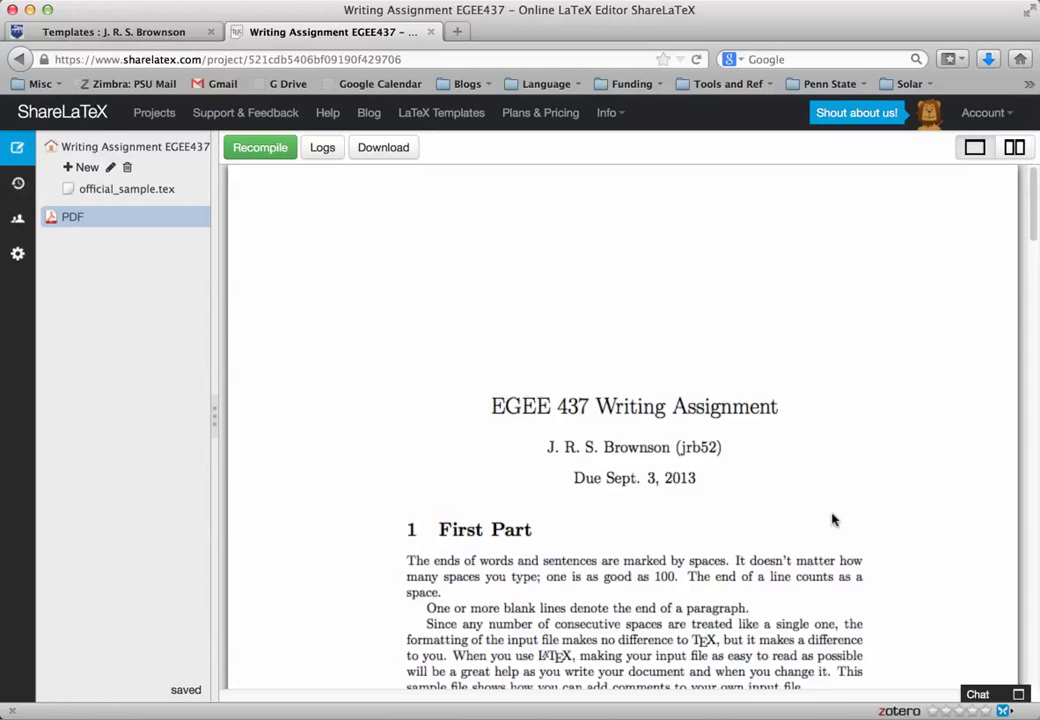
pyautogui.scroll(-2, 831, 520)
pyautogui.scroll(-10, 831, 517)
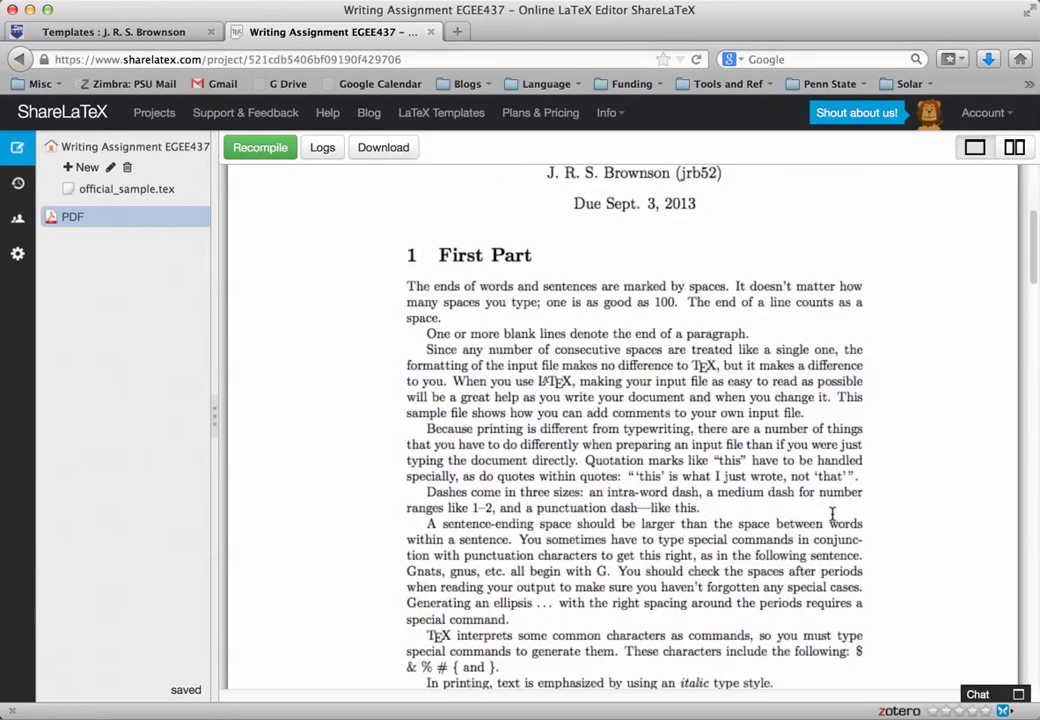
pyautogui.scroll(-9, 832, 516)
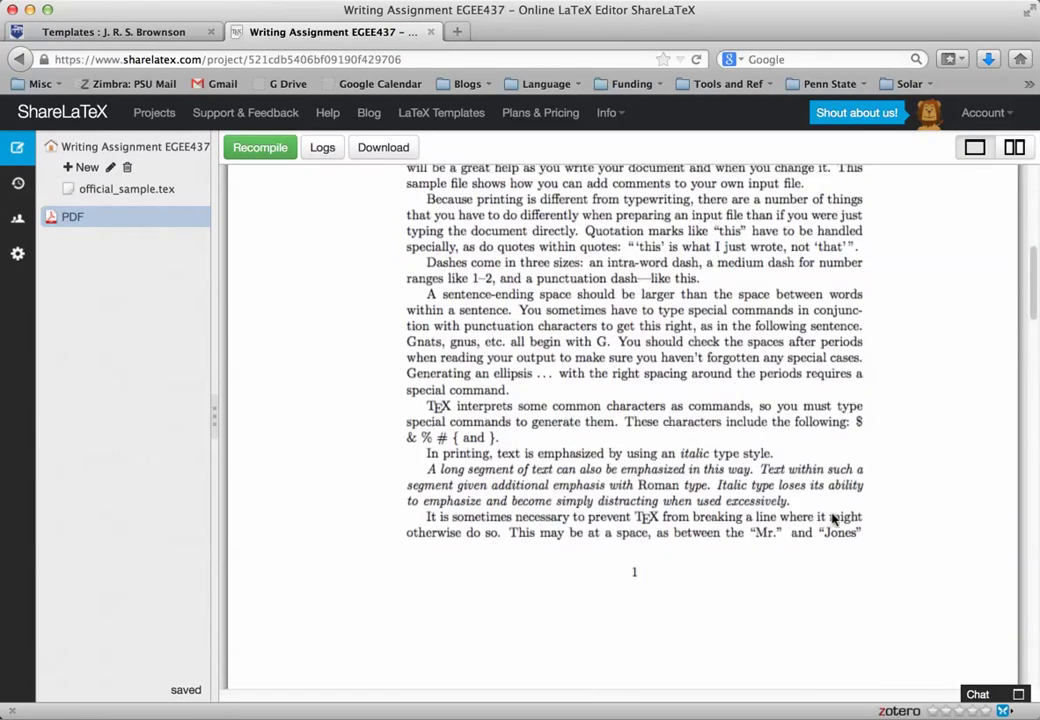
pyautogui.scroll(-5, 832, 520)
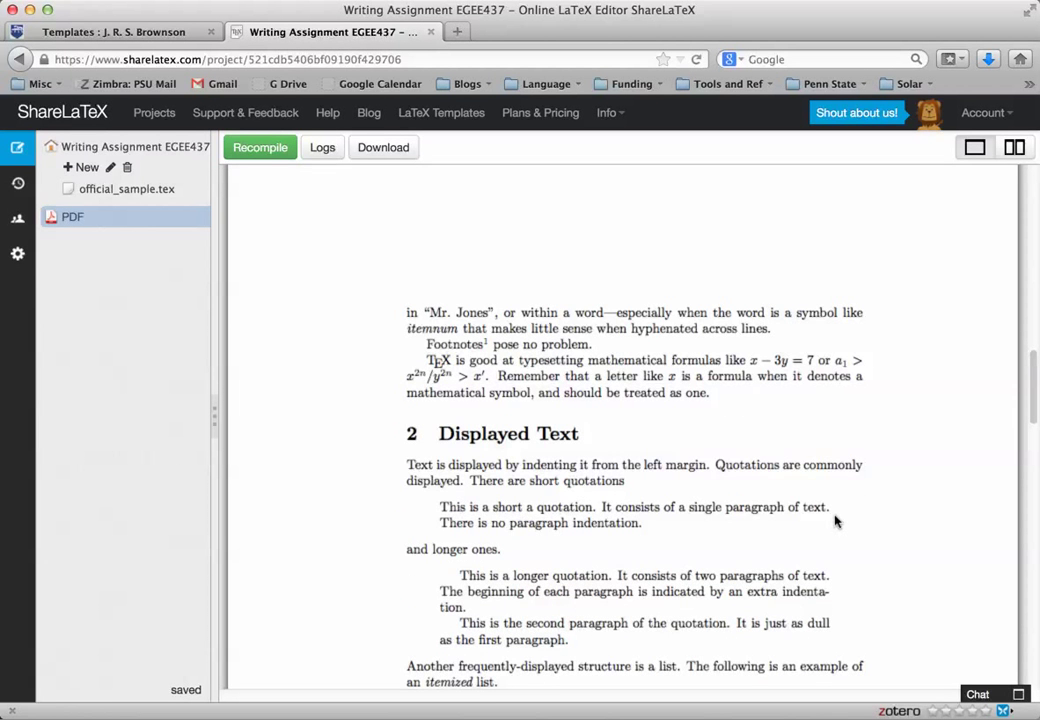
pyautogui.scroll(8, 770, 410)
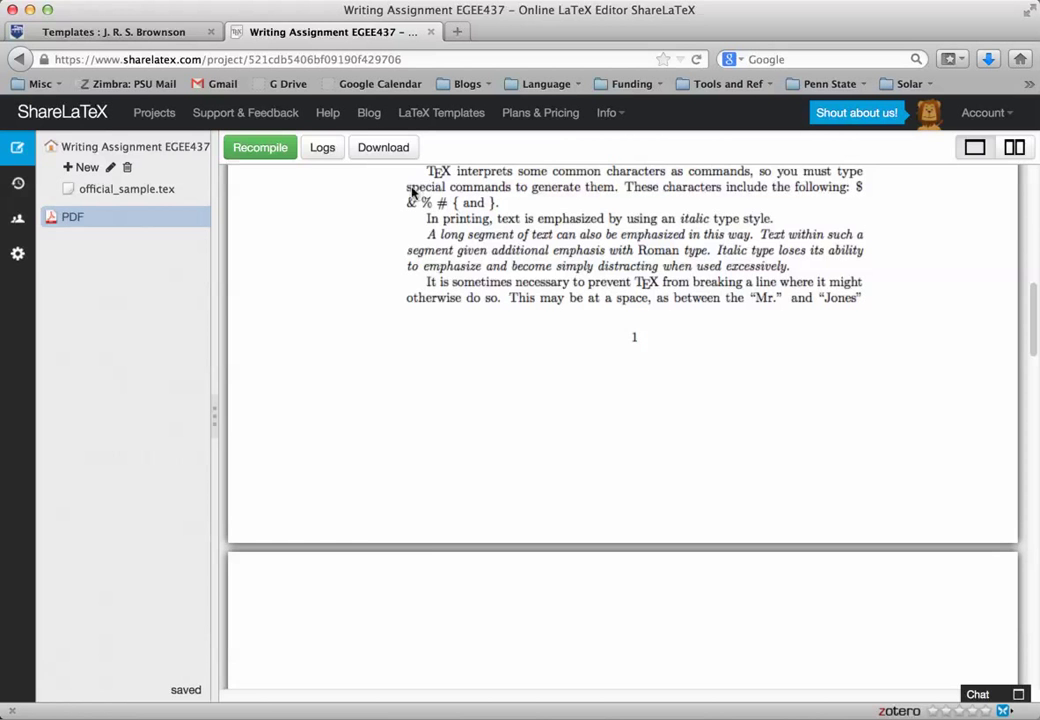
pyautogui.click(1014, 148)
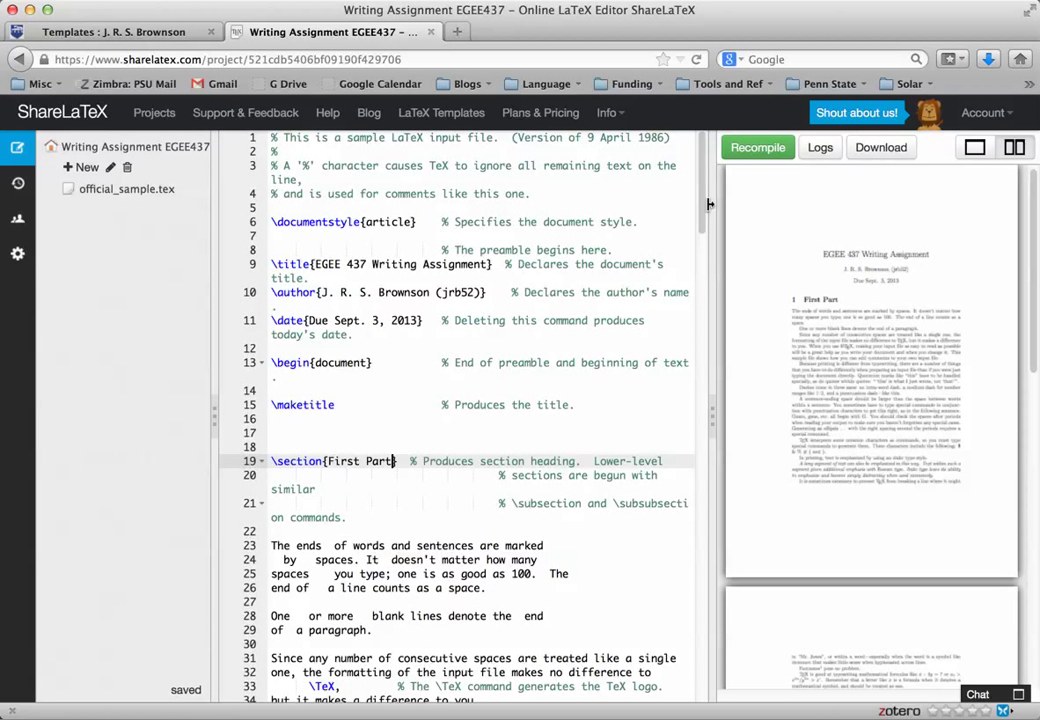
# Scroll to the quotation marks example and place the caret after ``this'' on line 46.
pyautogui.moveTo(702, 210); pyautogui.dragTo(699, 340)
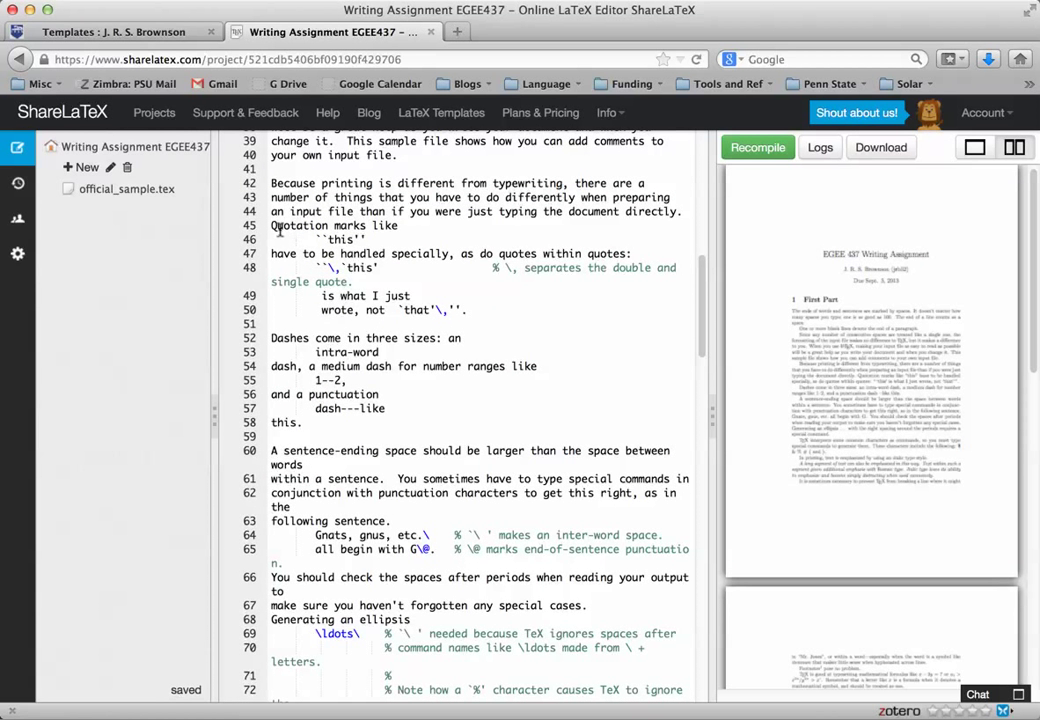
pyautogui.moveTo(271, 226); pyautogui.dragTo(368, 241)
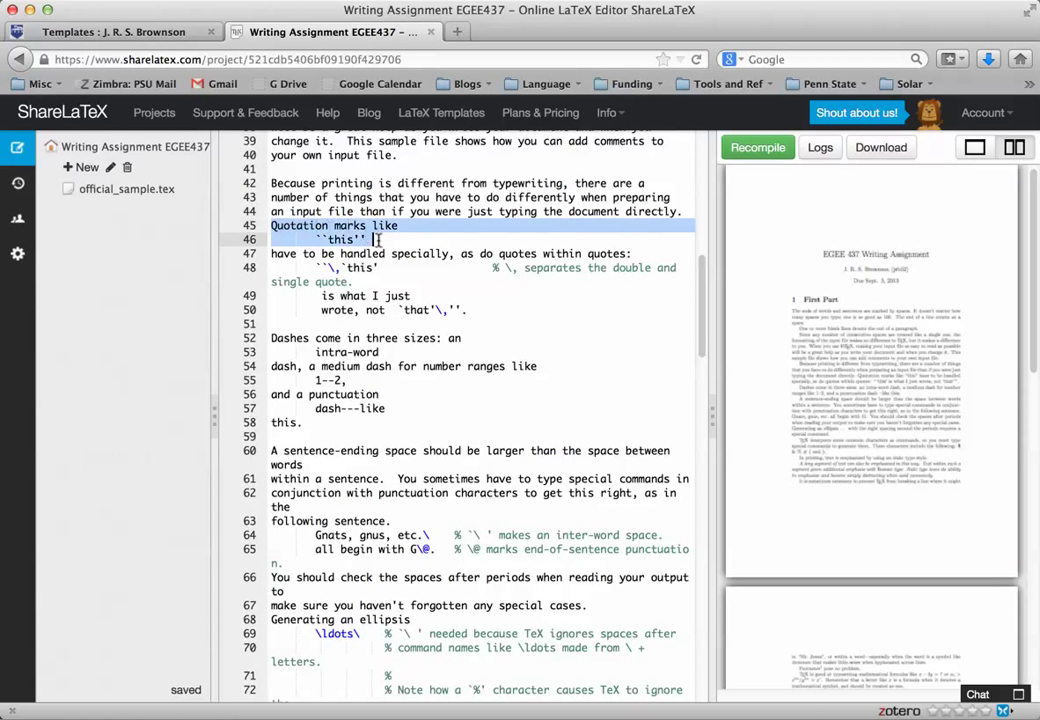
pyautogui.click(397, 238)
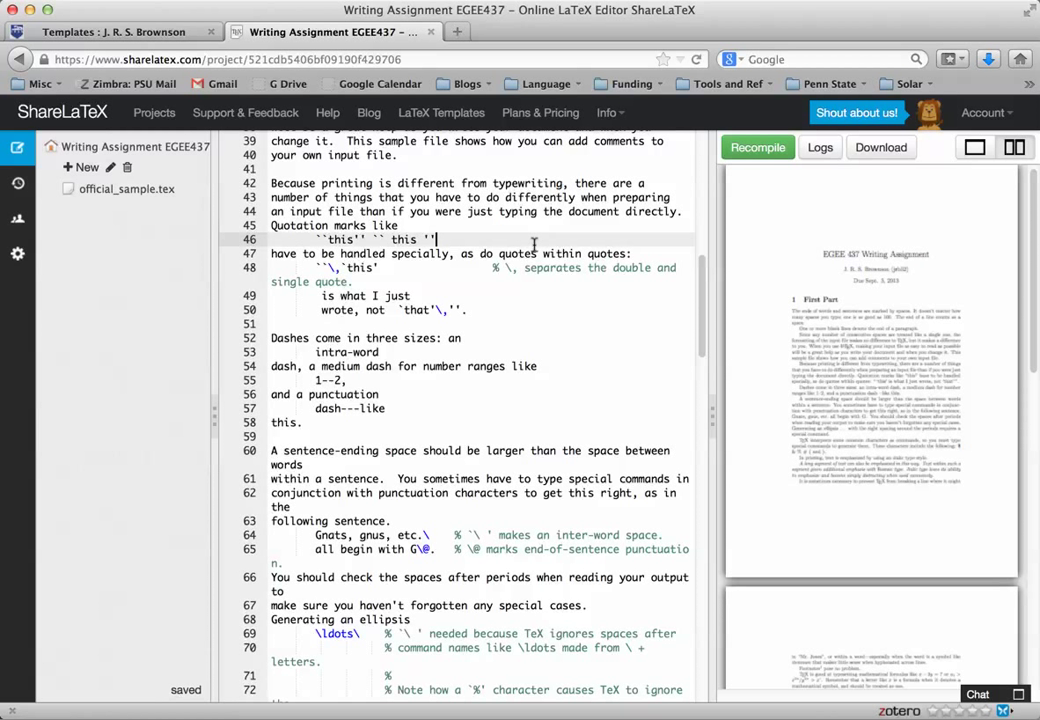
# Recompile, inspect the new quotes in full-width PDF view, then restore the split view.
pyautogui.click(759, 148)
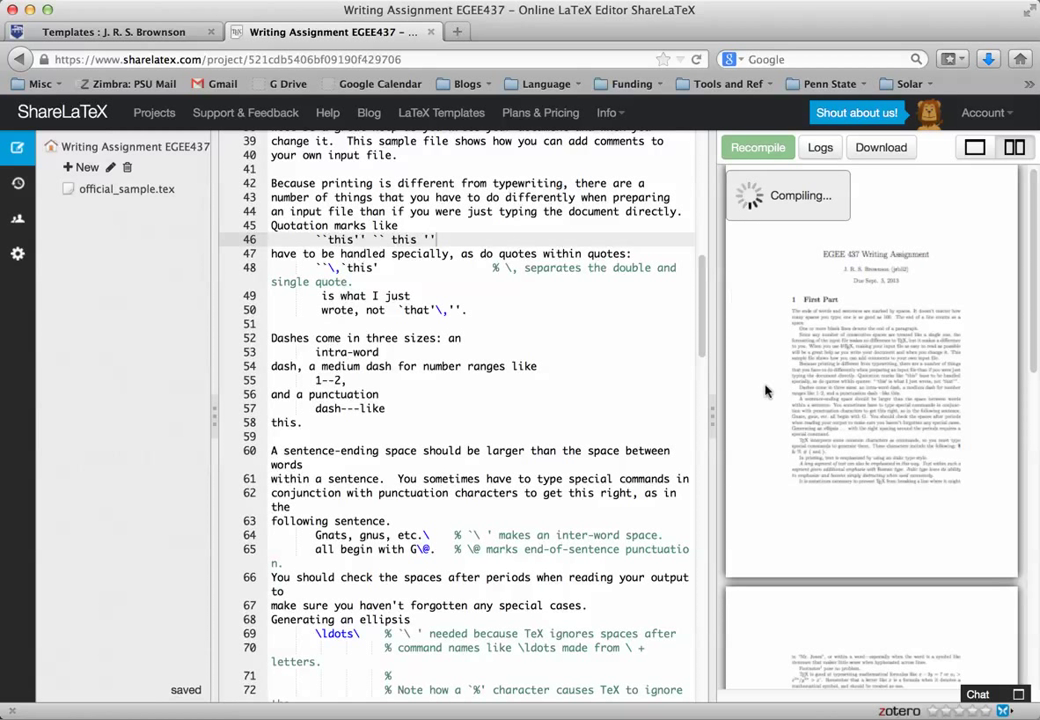
pyautogui.click(975, 147)
pyautogui.scroll(-10, 668, 455)
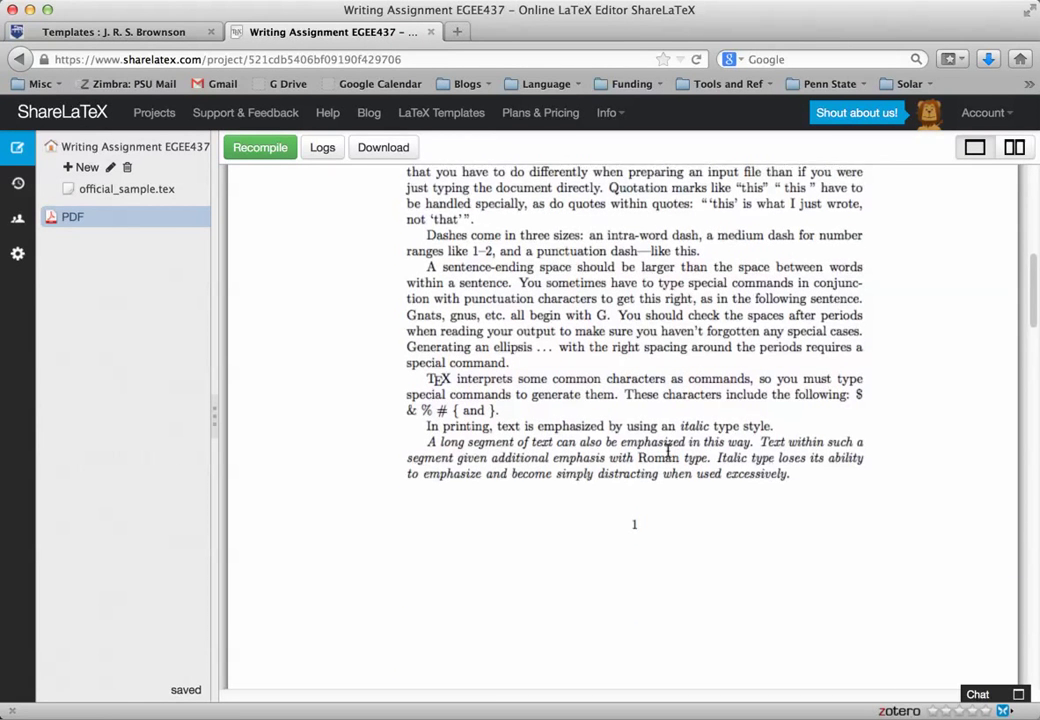
pyautogui.scroll(2, 600, 410)
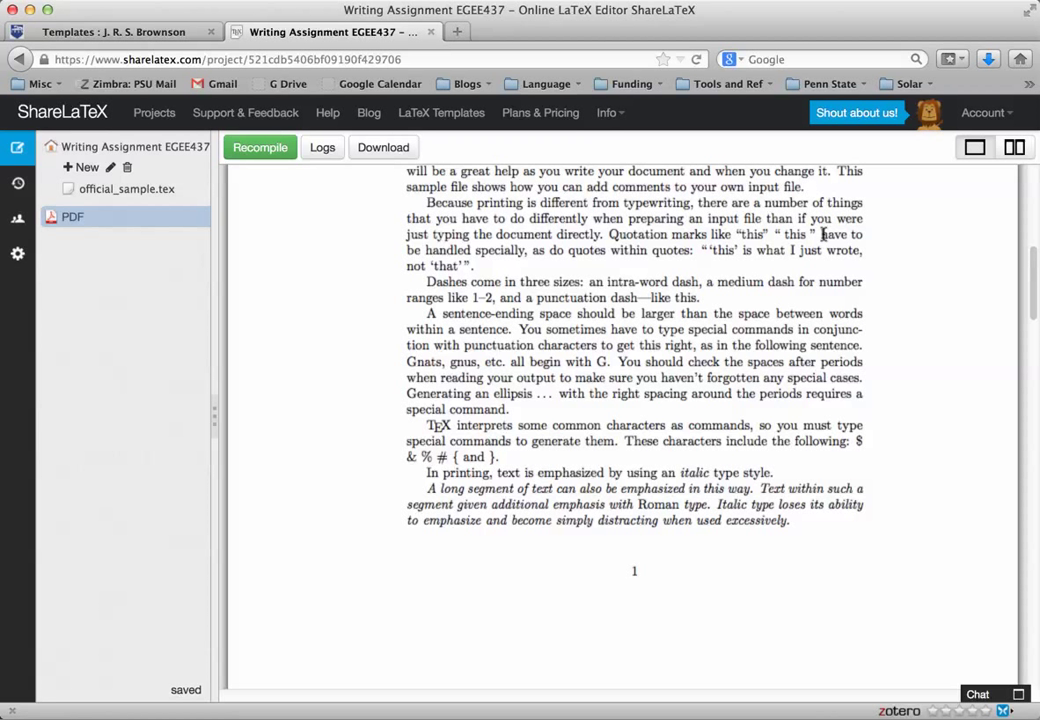
pyautogui.click(1014, 147)
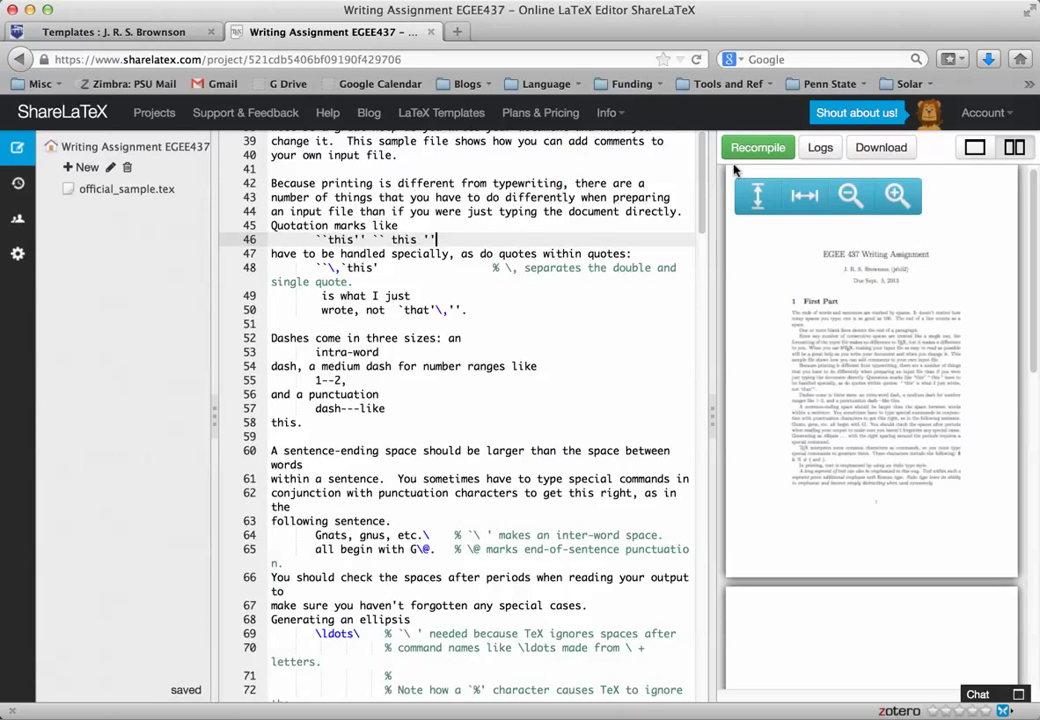
# Scroll to the nested list section and inspect its lines 147–156.
pyautogui.moveTo(703, 193); pyautogui.dragTo(692, 620)
pyautogui.scroll(-3, 692, 620)
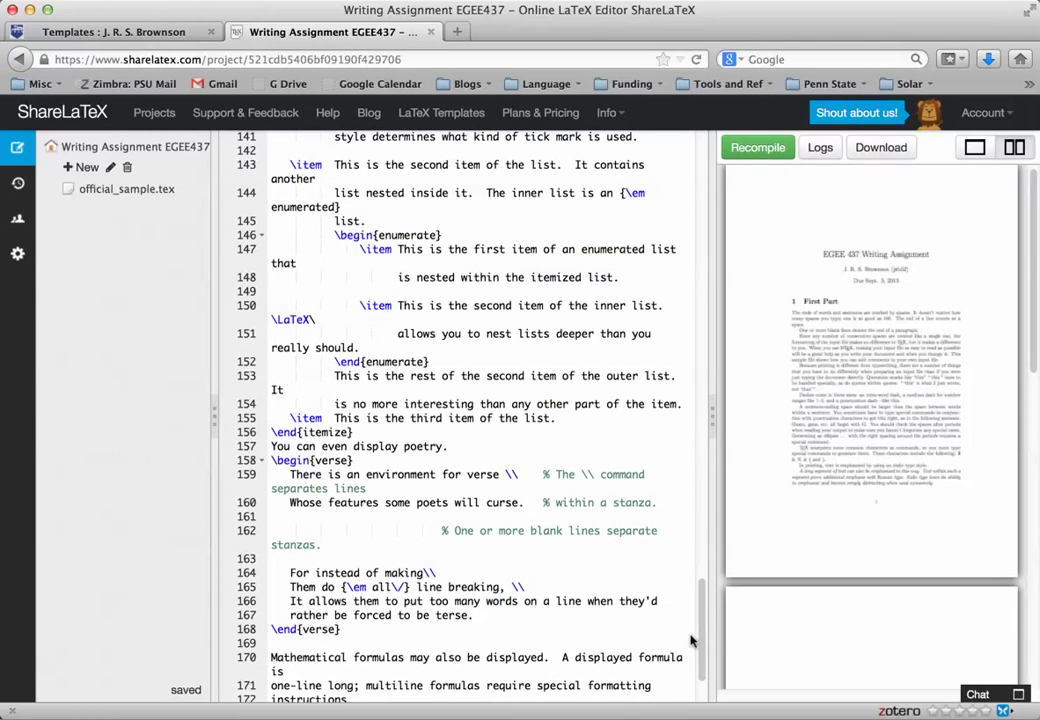
pyautogui.click(349, 234)
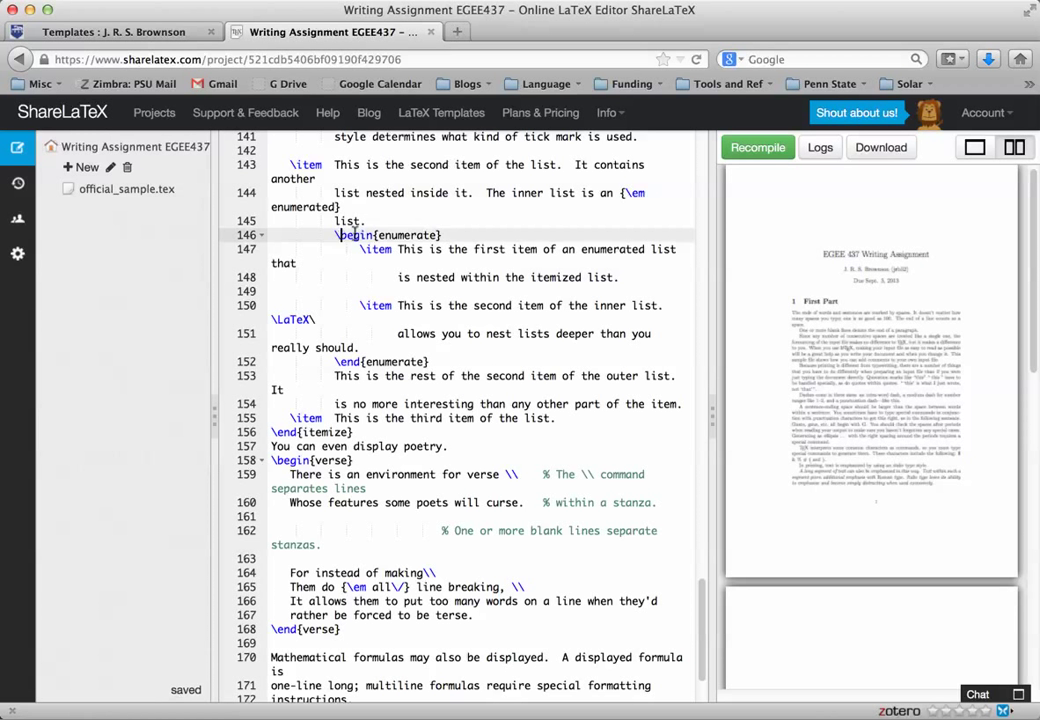
pyautogui.click(403, 362)
pyautogui.moveTo(403, 362); pyautogui.dragTo(429, 376)
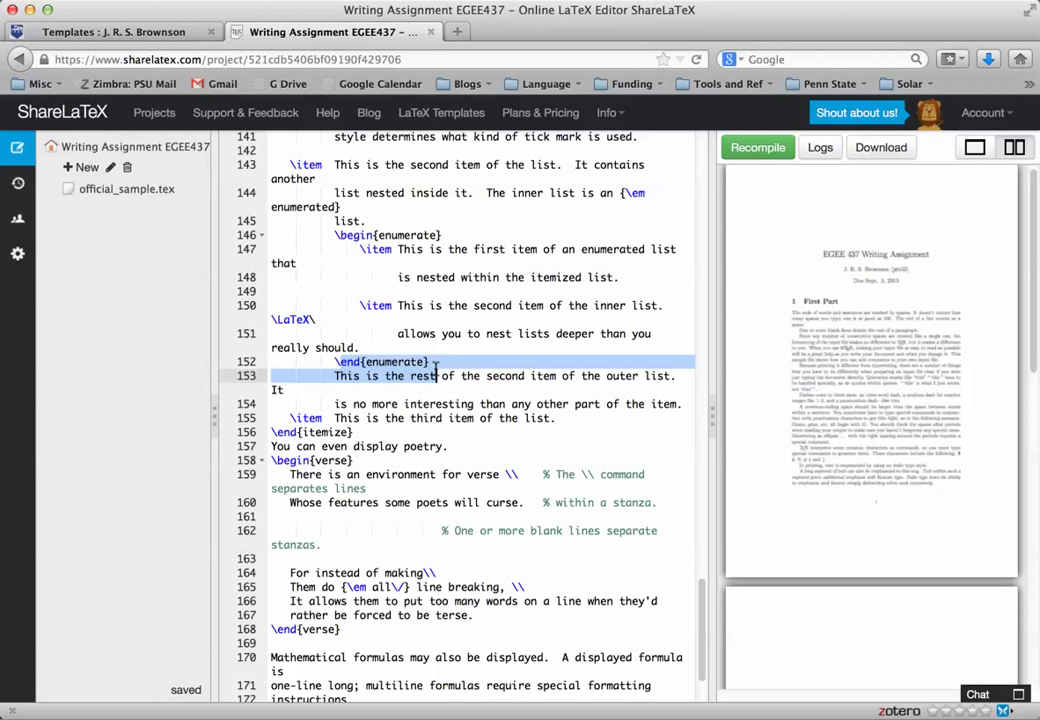
pyautogui.click(403, 362)
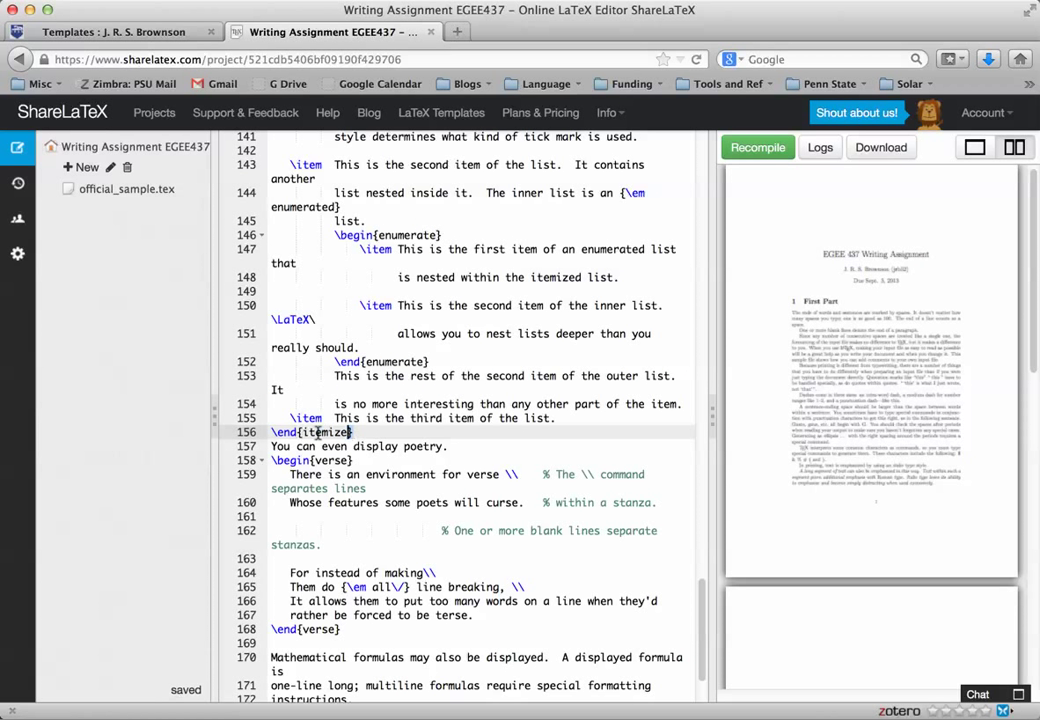
pyautogui.moveTo(354, 432); pyautogui.dragTo(272, 432)
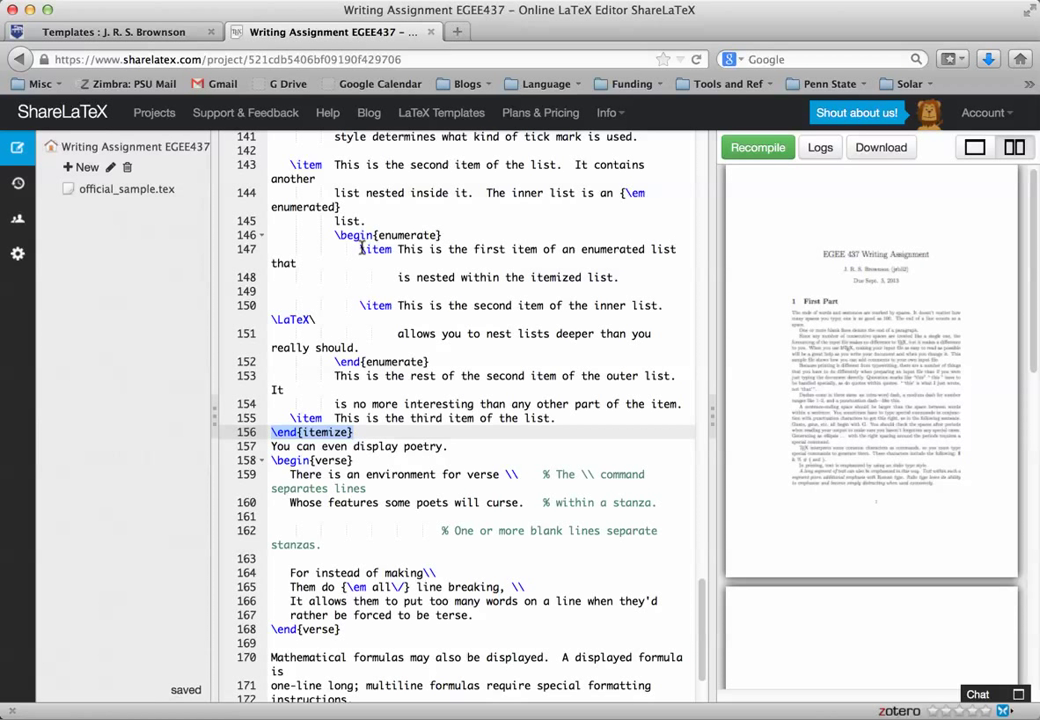
pyautogui.moveTo(362, 248); pyautogui.dragTo(393, 249)
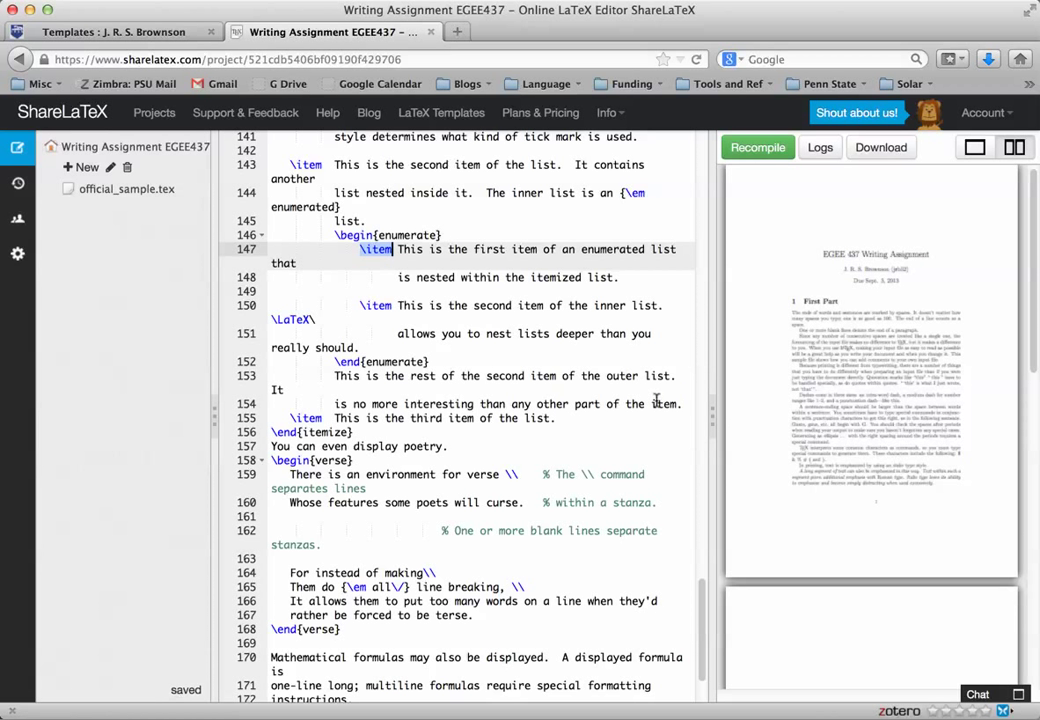
# Drag the splitter right to widen the editor, then select \end{document} on line 177.
pyautogui.moveTo(713, 418); pyautogui.dragTo(903, 421)
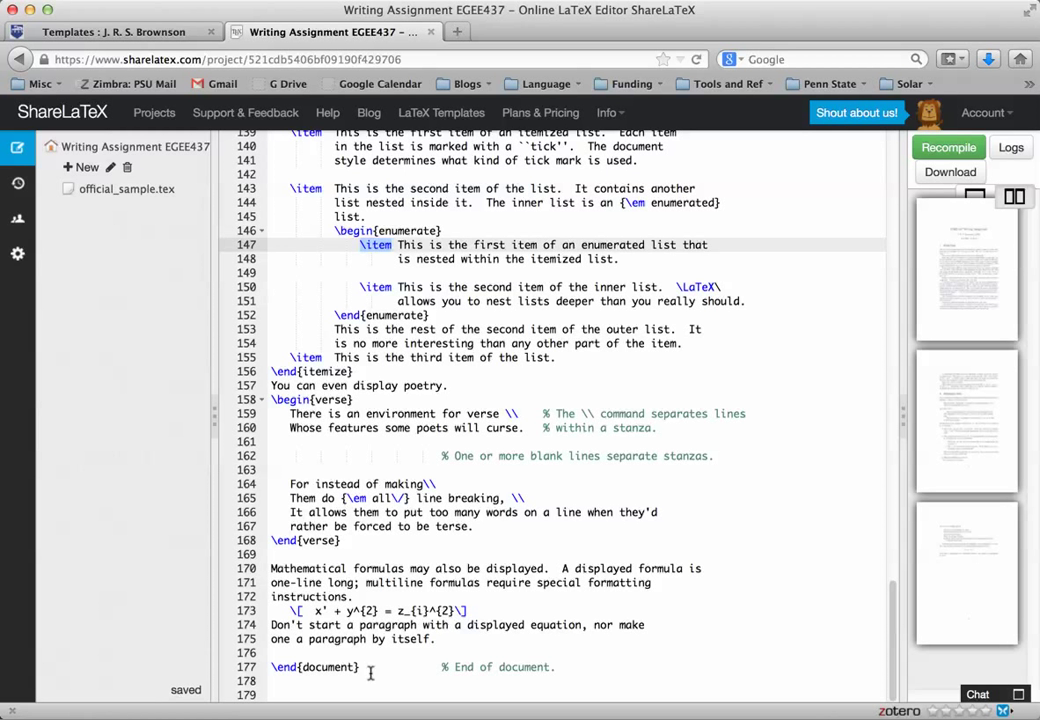
pyautogui.click(271, 679)
pyautogui.click(257, 667)
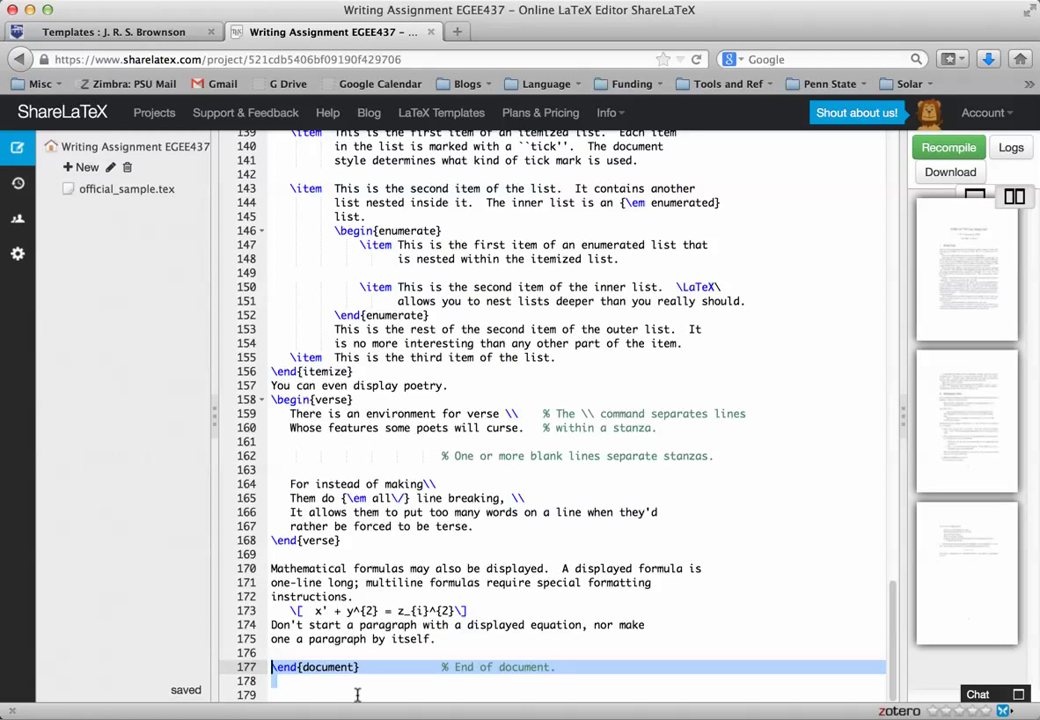